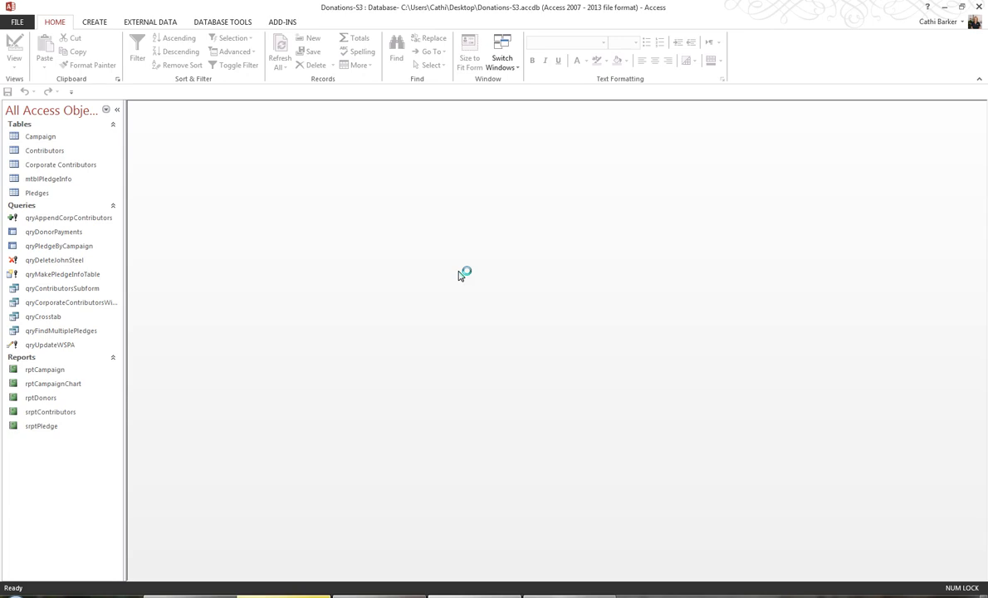
Step: Create a blank form in Design view with Contributors as its record source, and maximize the form window
{"action": "left_click", "coordinate": [94, 23]}
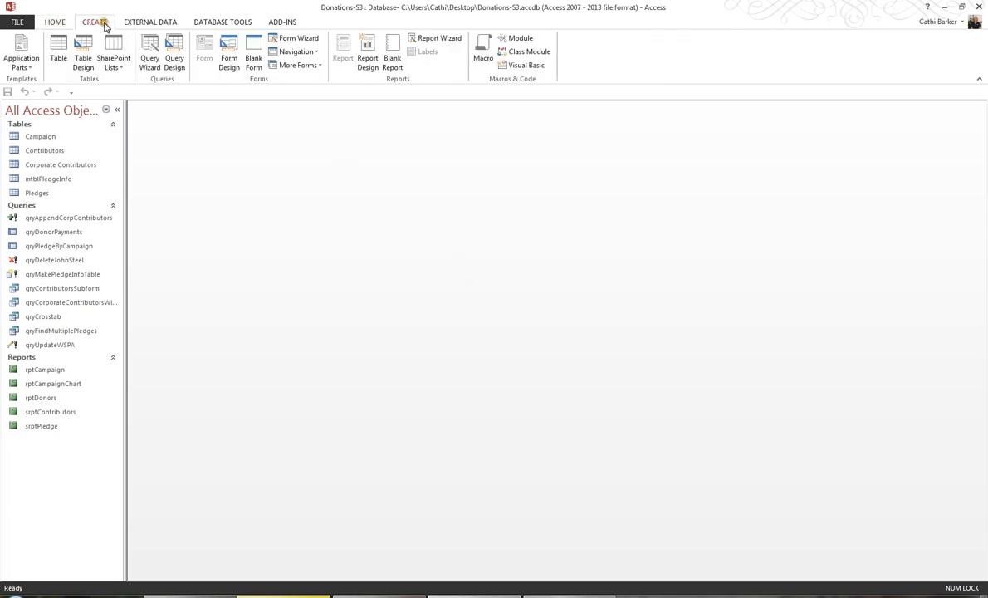
{"action": "left_click", "coordinate": [231, 60]}
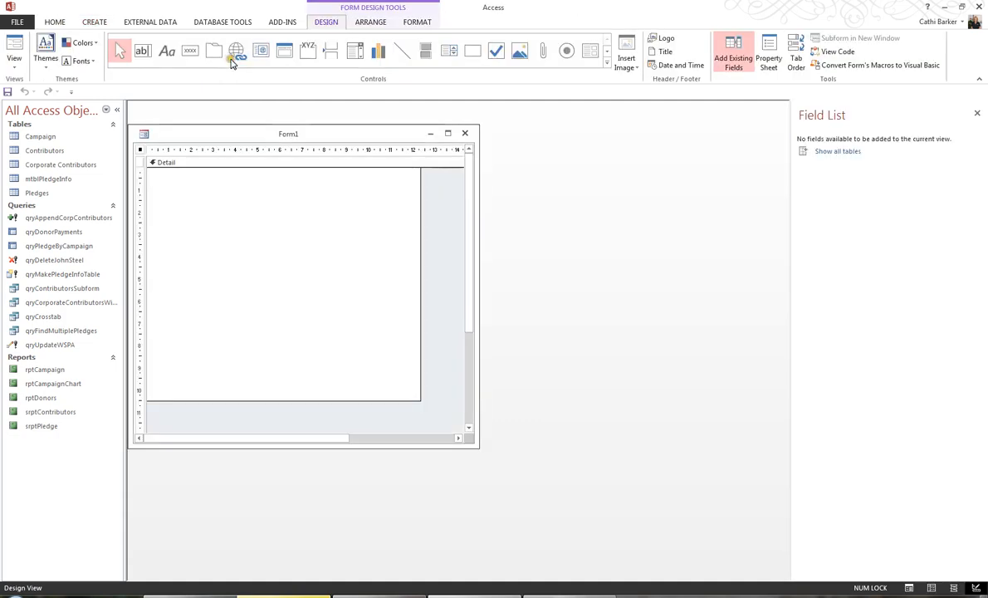
{"action": "double_click", "coordinate": [140, 151]}
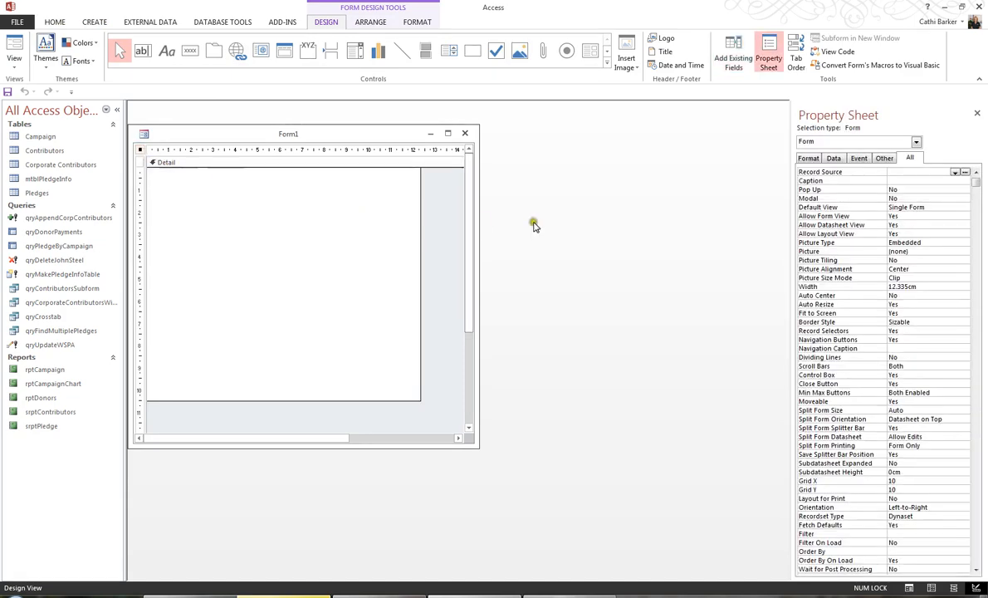
{"action": "left_click", "coordinate": [955, 173]}
{"action": "left_click", "coordinate": [941, 189]}
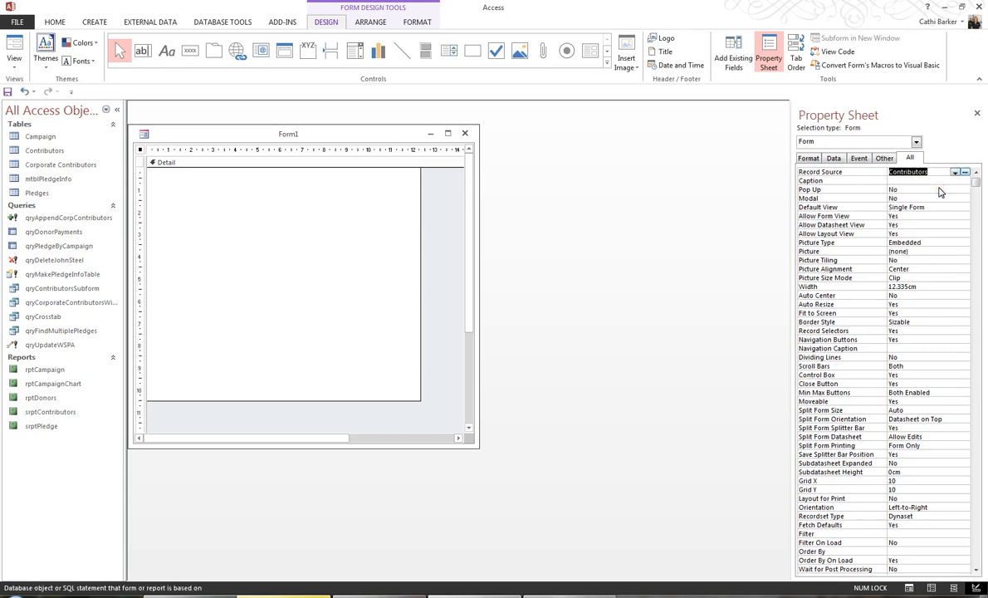
{"action": "left_click", "coordinate": [449, 134]}
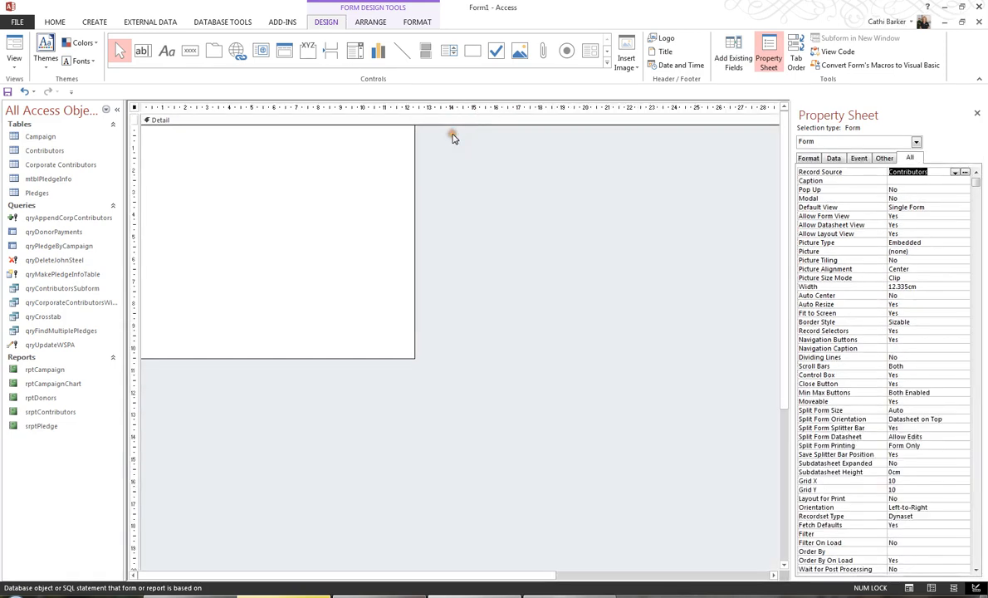
Step: Add the DonorName, HomePhone, WorkPhone, FaxNumber and EmailName fields to the Detail section and shift the group slightly up and to the left
{"action": "left_click", "coordinate": [736, 61]}
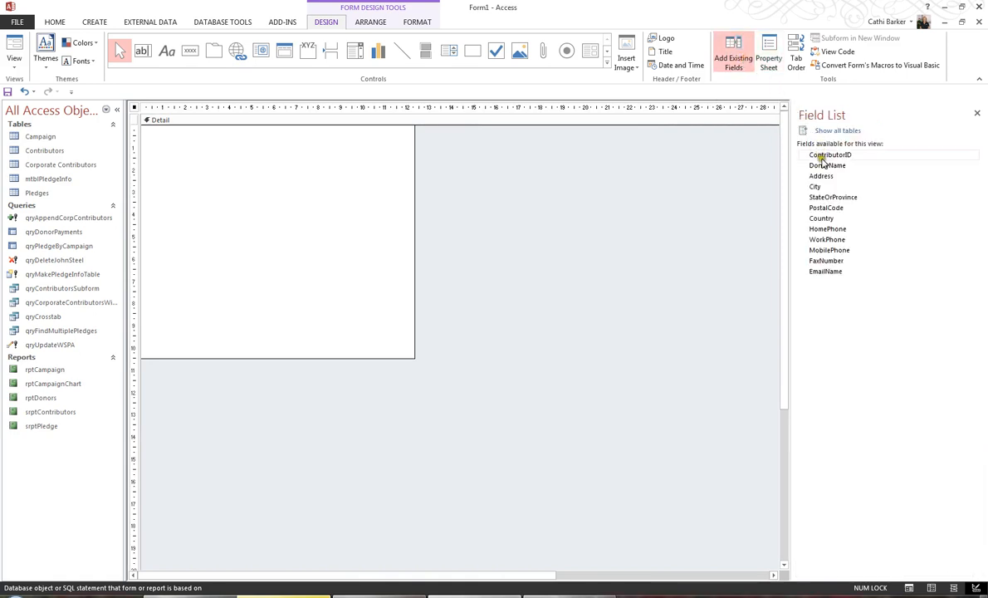
{"action": "left_click", "coordinate": [828, 166]}
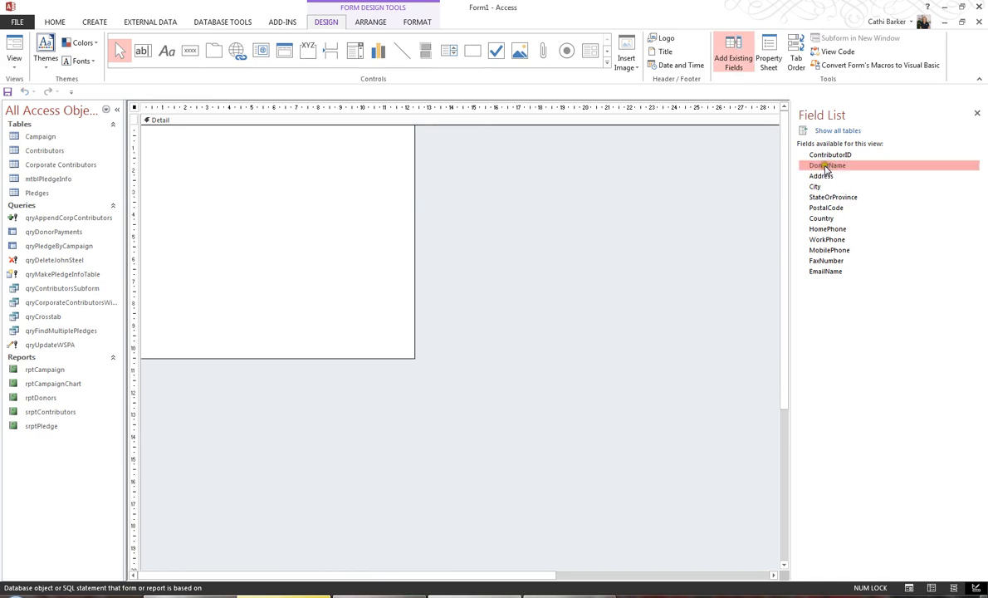
{"action": "left_click", "coordinate": [831, 229], "text": "ctrl"}
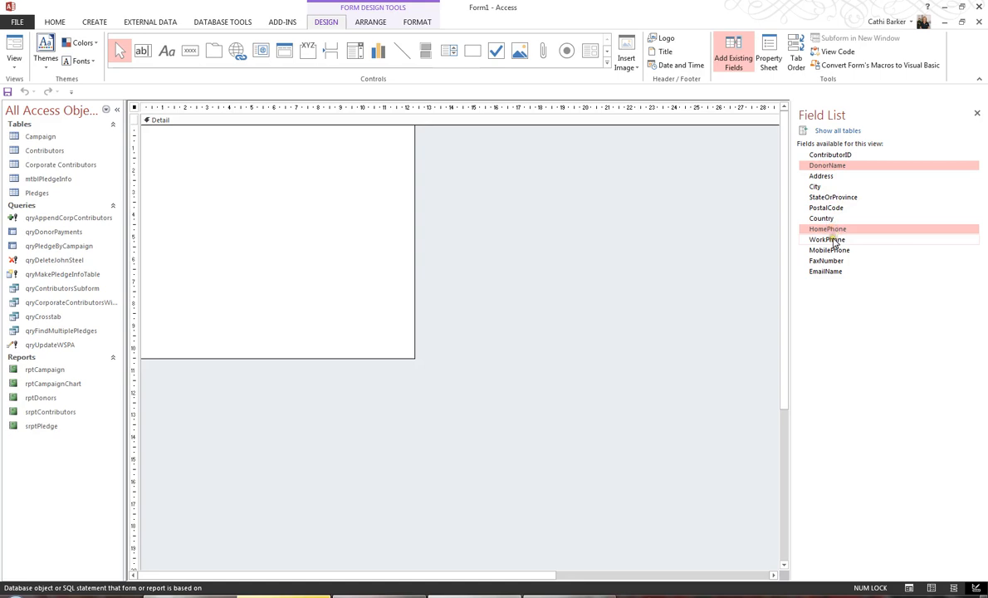
{"action": "left_click", "coordinate": [834, 240], "text": "ctrl"}
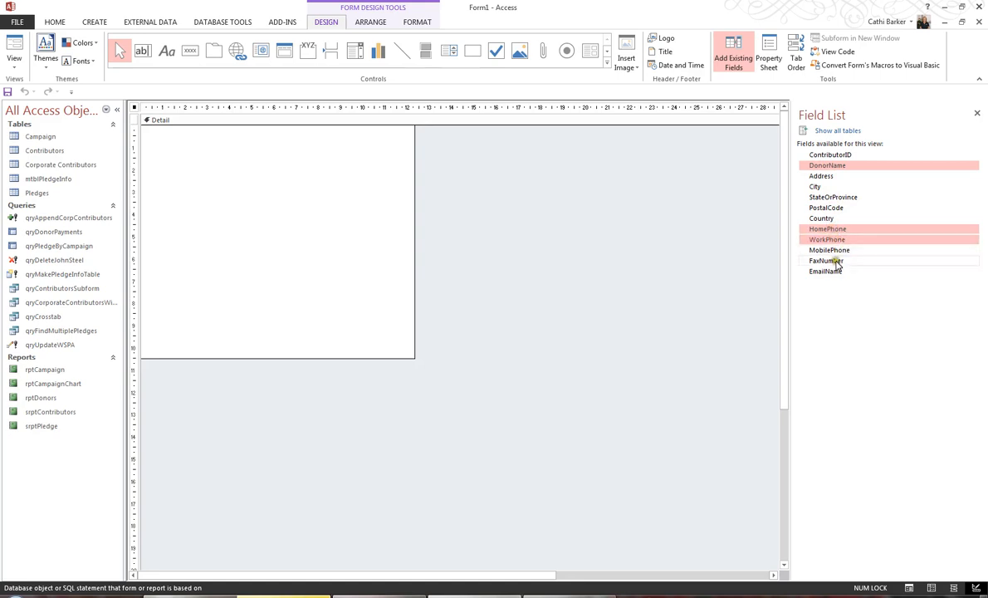
{"action": "left_click", "coordinate": [837, 263], "text": "ctrl"}
{"action": "left_click", "coordinate": [848, 274], "text": "ctrl"}
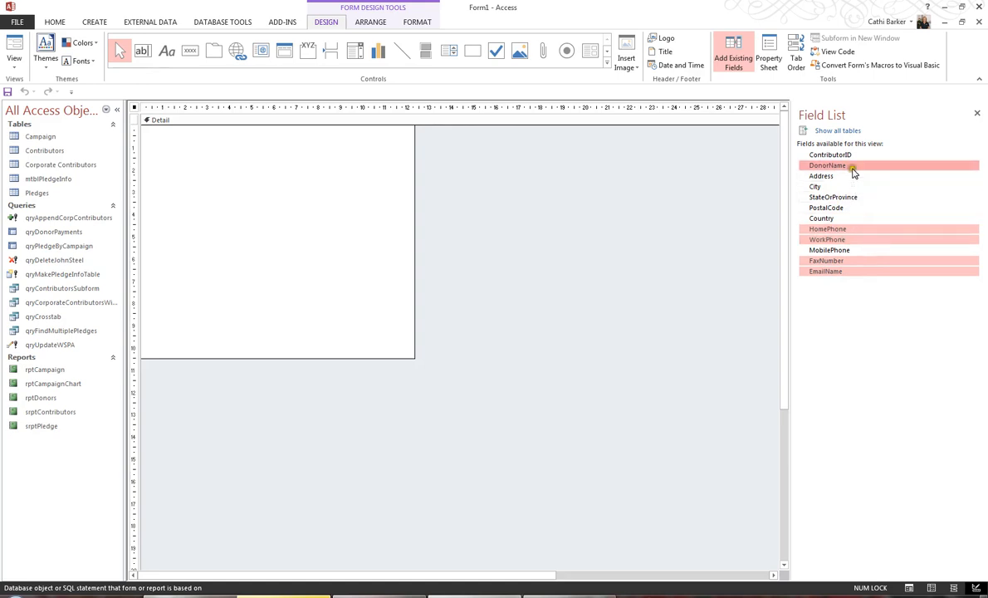
{"action": "left_click_drag", "start_coordinate": [851, 168], "coordinate": [275, 172]}
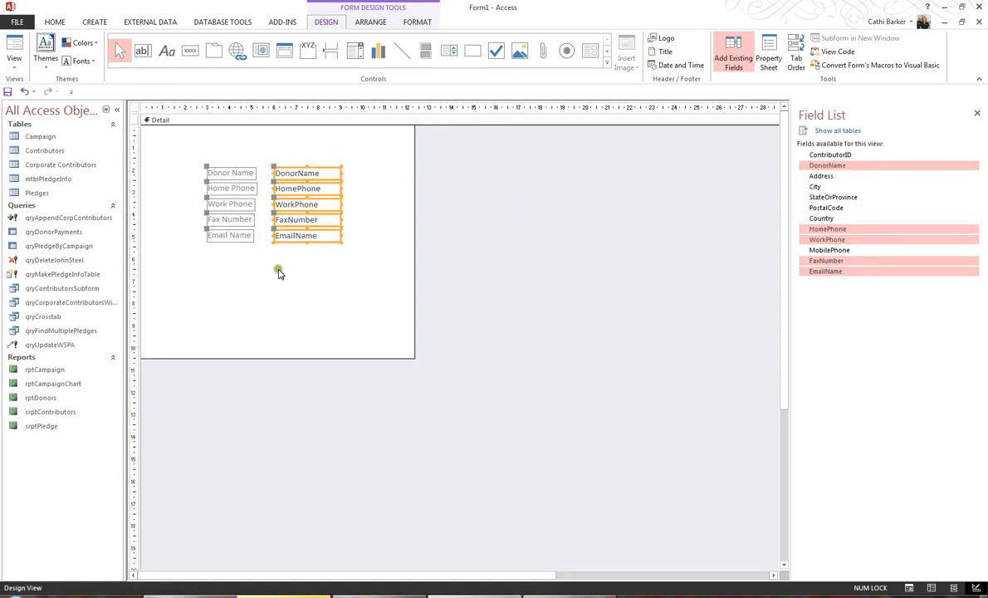
{"action": "left_click", "coordinate": [224, 271]}
{"action": "left_click_drag", "start_coordinate": [224, 270], "coordinate": [280, 168]}
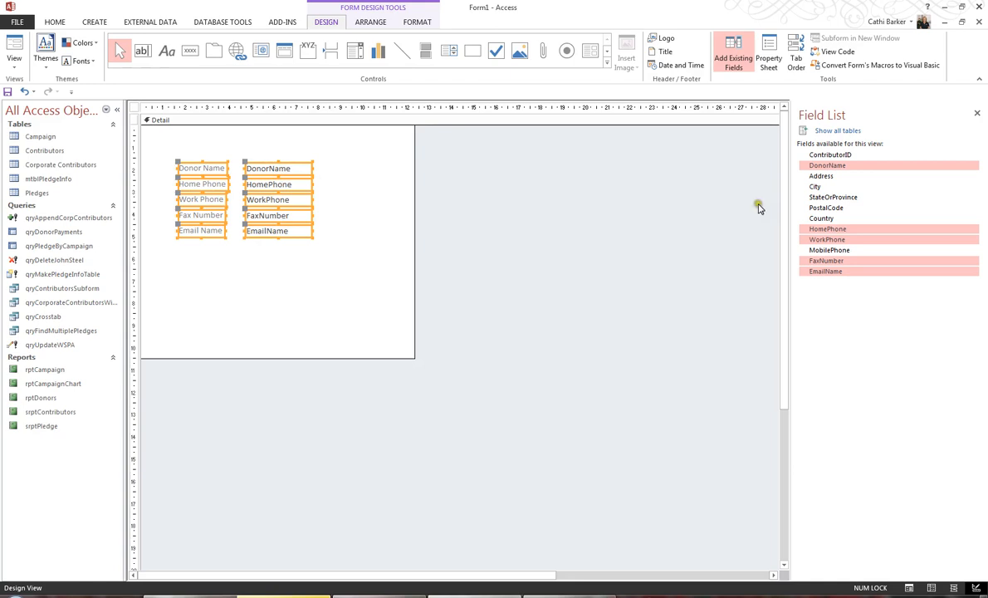
Step: Add the Address, City, StateOrProvince, PostalCode and Country fields as a second column beside the donor contact fields
{"action": "left_click", "coordinate": [823, 177]}
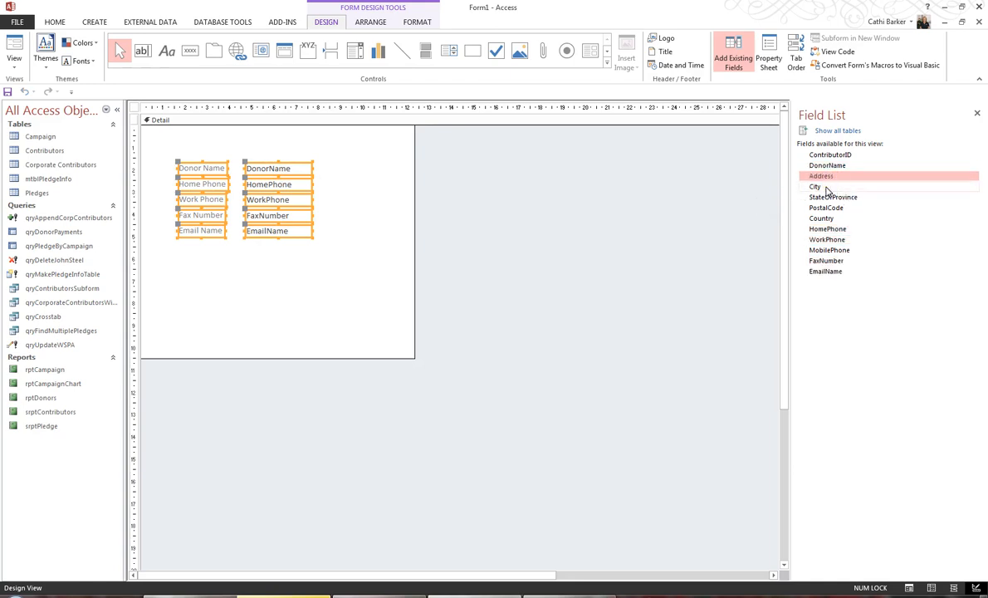
{"action": "left_click", "coordinate": [827, 189], "text": "ctrl"}
{"action": "left_click", "coordinate": [831, 198], "text": "ctrl"}
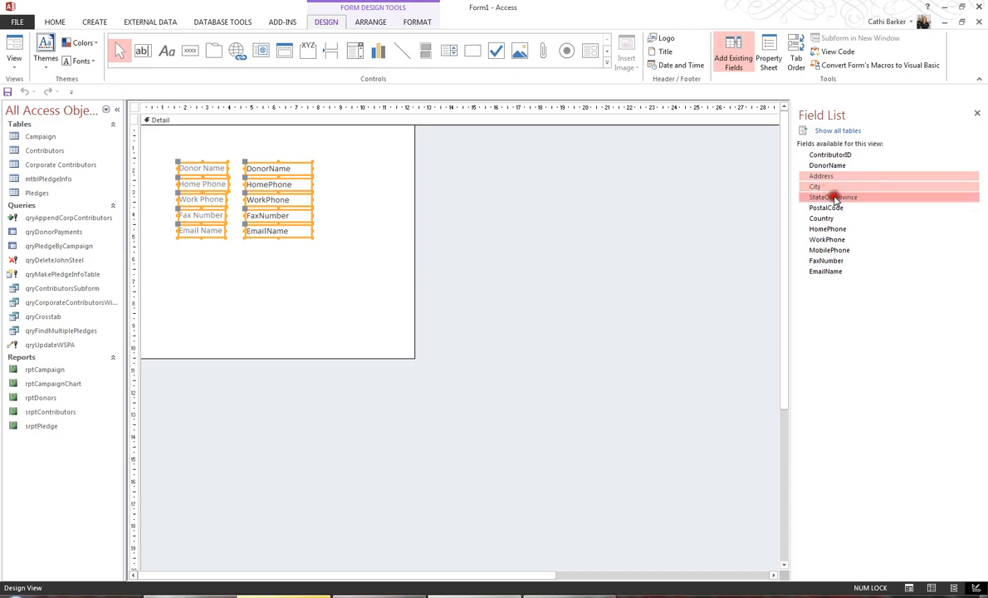
{"action": "left_click", "coordinate": [830, 207], "text": "ctrl"}
{"action": "left_click", "coordinate": [828, 218], "text": "ctrl"}
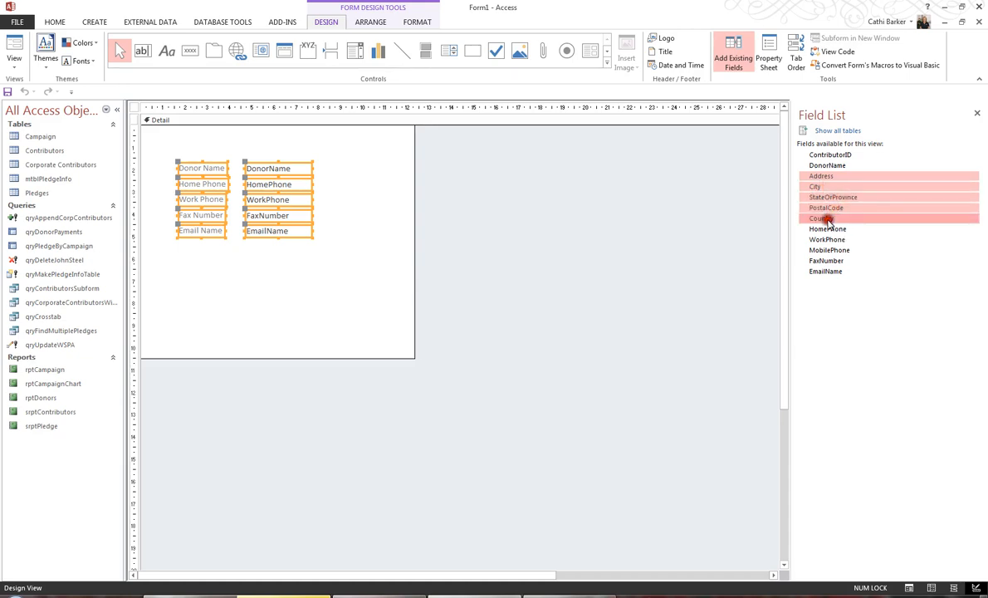
{"action": "mouse_move", "coordinate": [828, 220]}
{"action": "left_mouse_down"}
{"action": "mouse_move", "coordinate": [847, 190]}
{"action": "mouse_move", "coordinate": [631, 208]}
{"action": "mouse_move", "coordinate": [457, 174]}
{"action": "mouse_move", "coordinate": [489, 172]}
{"action": "left_mouse_up"}
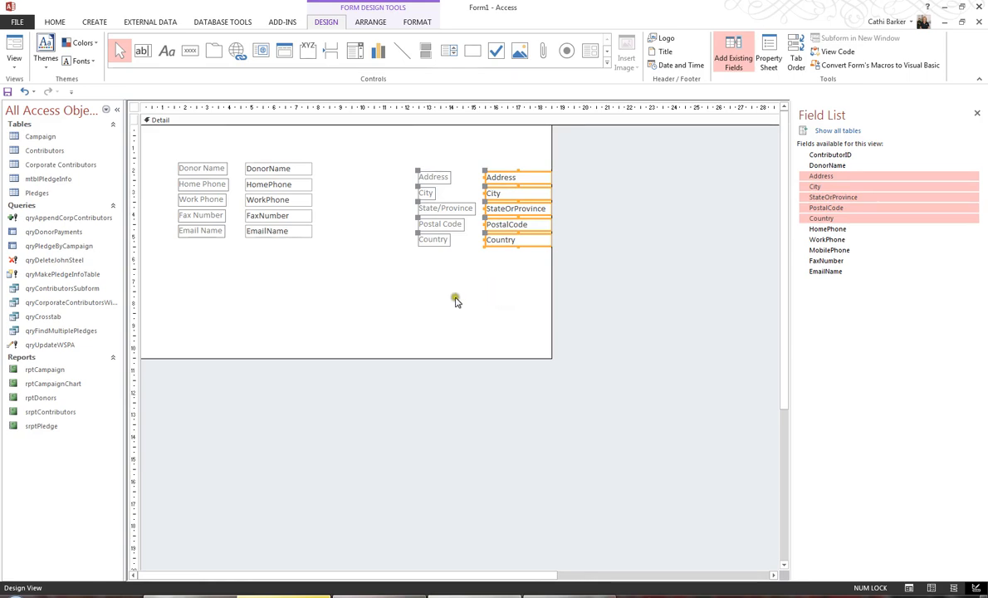
Step: Format all labels and text boxes as Arial, size 10, with Automatic font color, and size them to fit their text
{"action": "left_click_drag", "start_coordinate": [207, 290], "coordinate": [200, 149]}
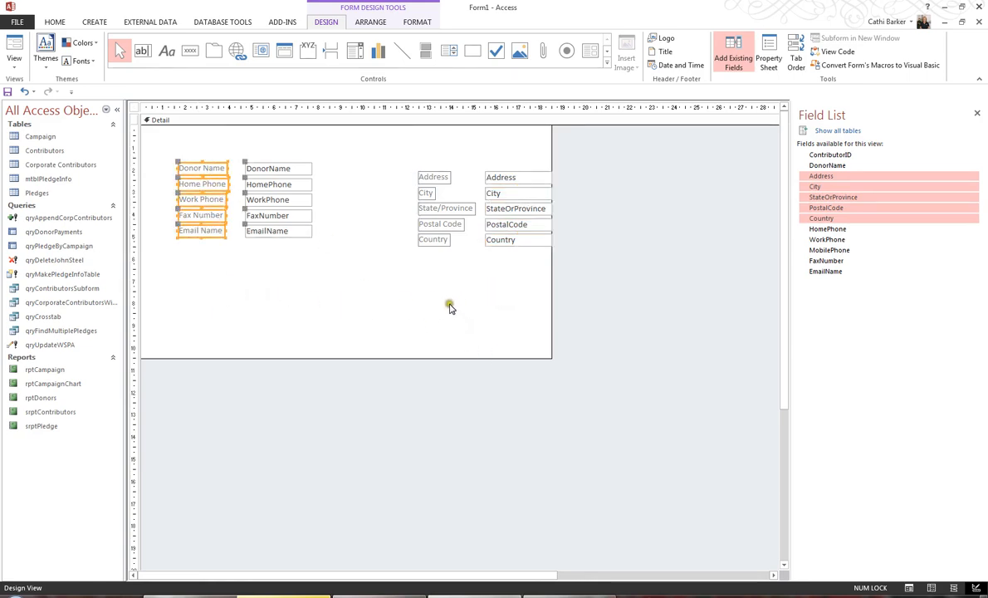
{"action": "left_click_drag", "start_coordinate": [449, 308], "coordinate": [422, 166]}
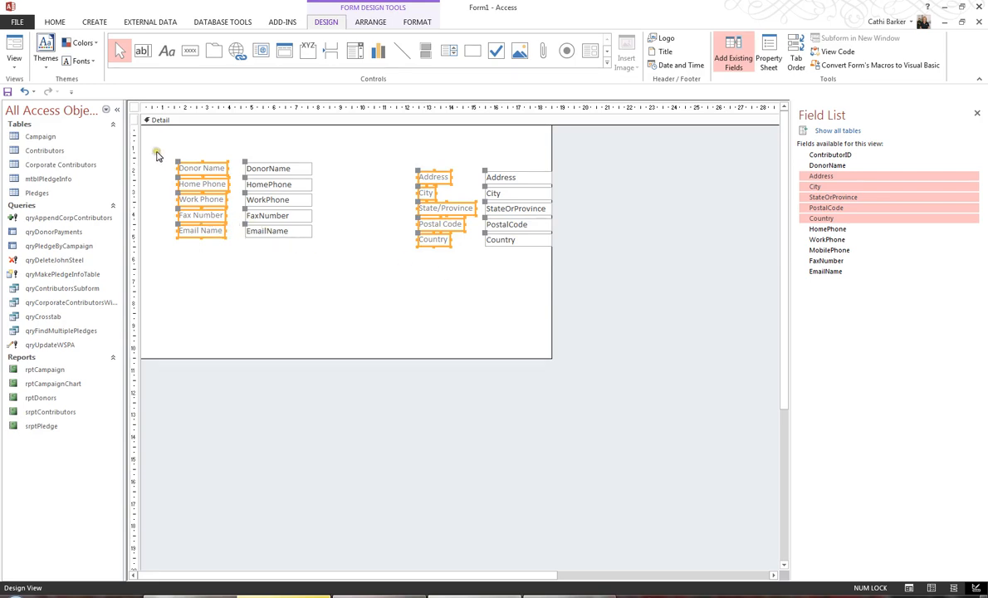
{"action": "key", "text": "ctrl+a"}
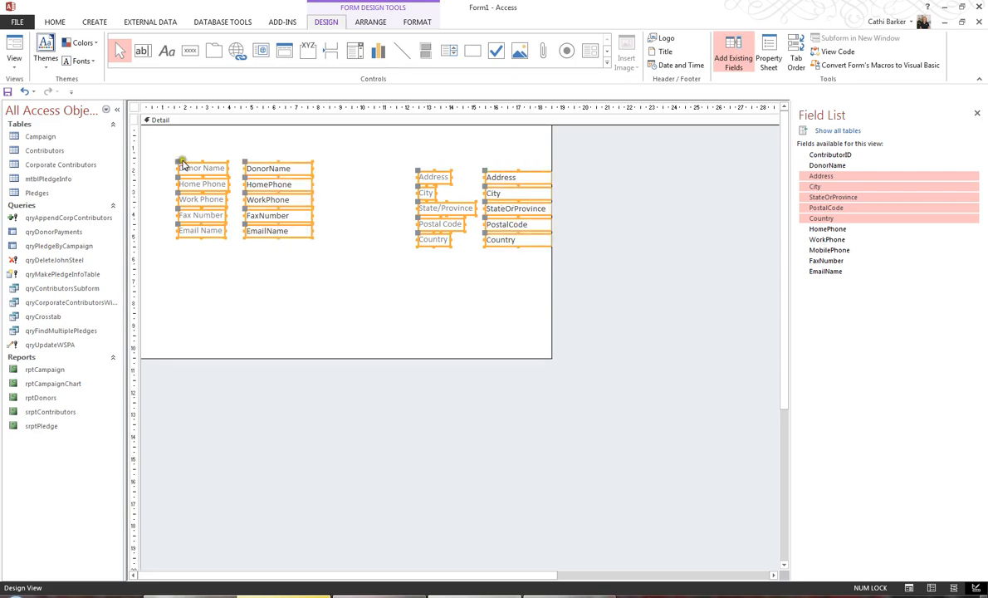
{"action": "left_click", "coordinate": [418, 23]}
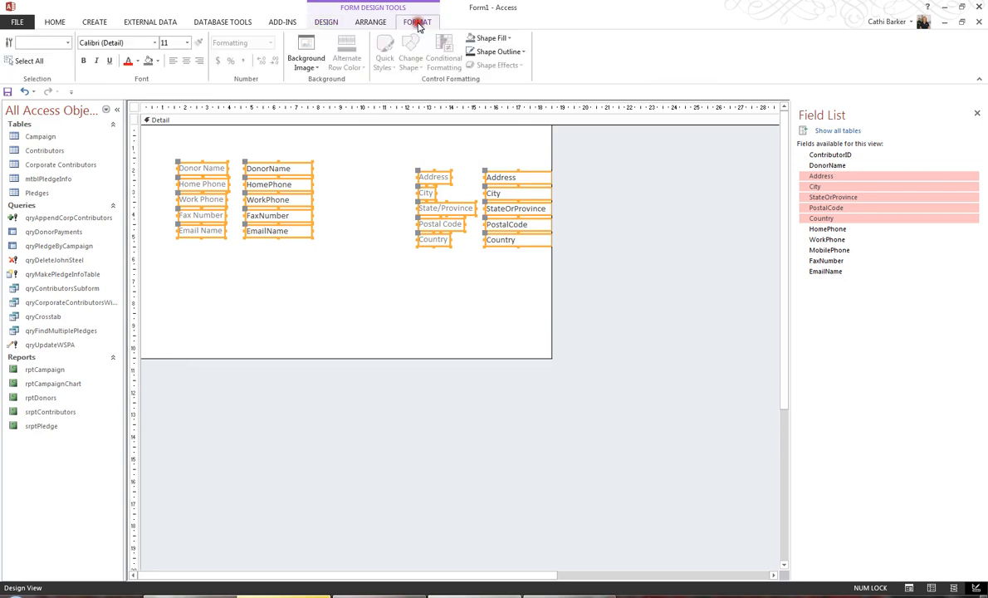
{"action": "left_click", "coordinate": [155, 42]}
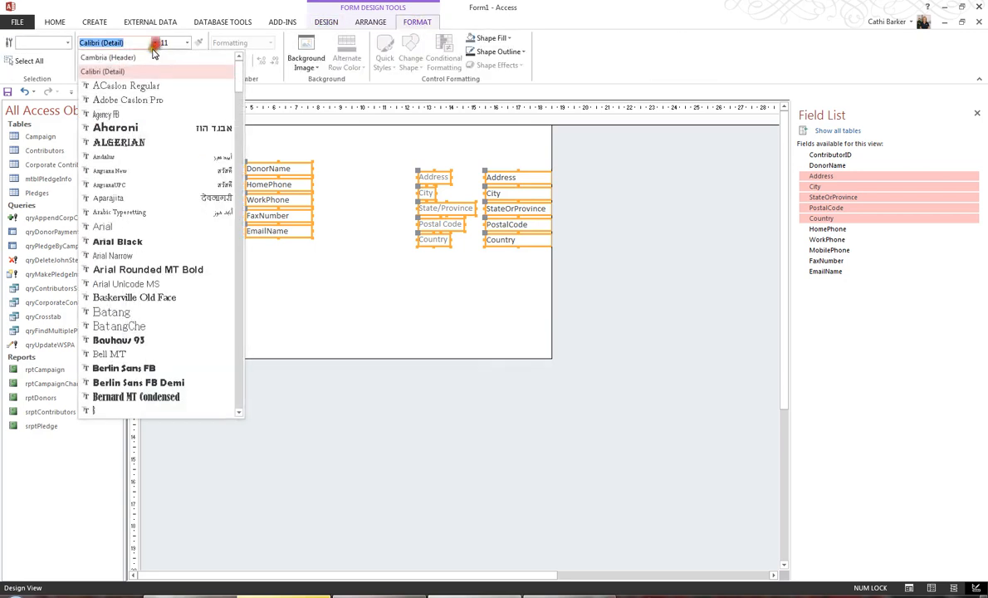
{"action": "left_click", "coordinate": [121, 226]}
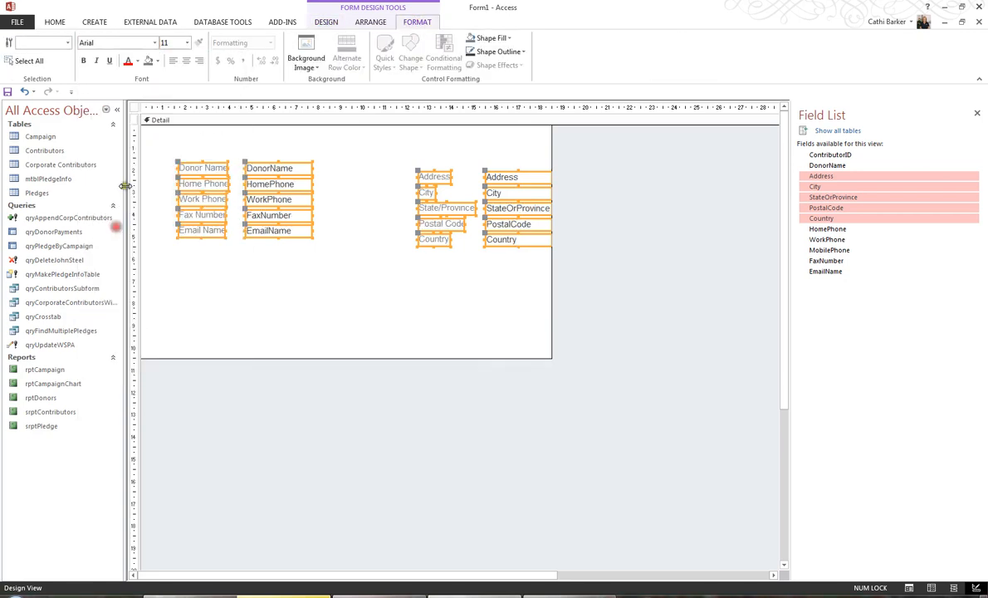
{"action": "left_click", "coordinate": [138, 63]}
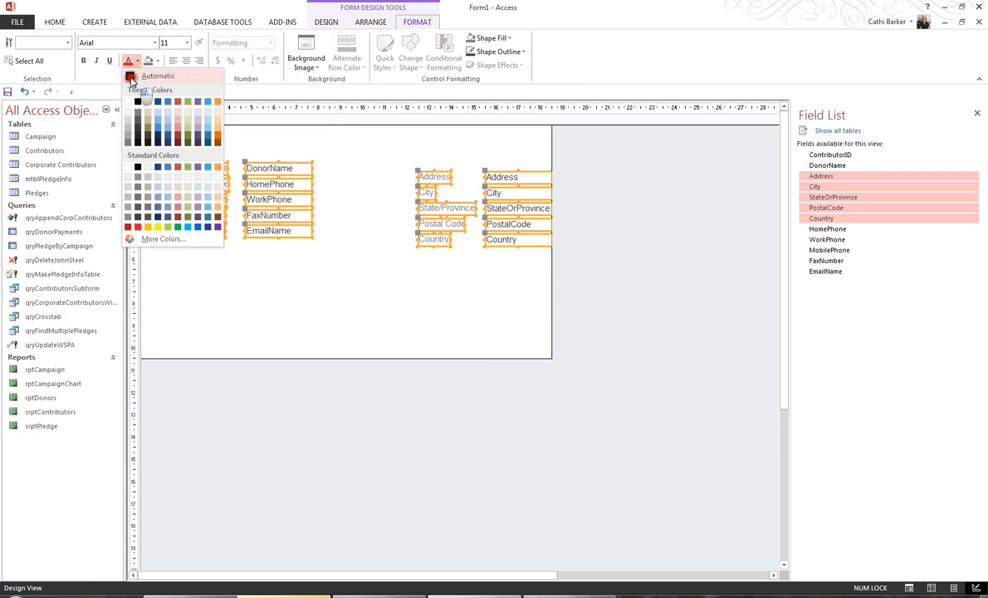
{"action": "left_click", "coordinate": [128, 75]}
{"action": "left_click", "coordinate": [186, 42]}
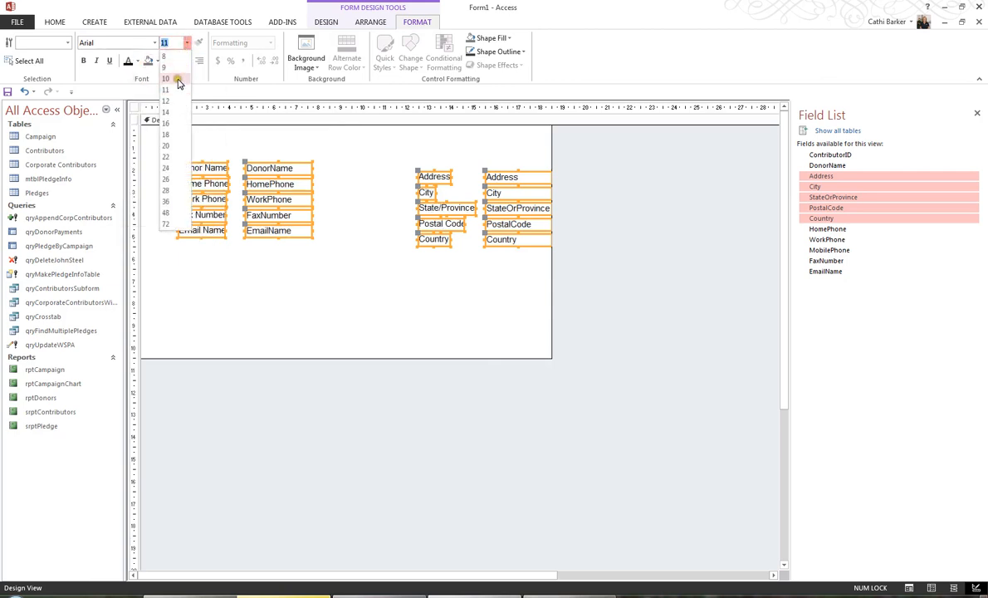
{"action": "left_click", "coordinate": [178, 81]}
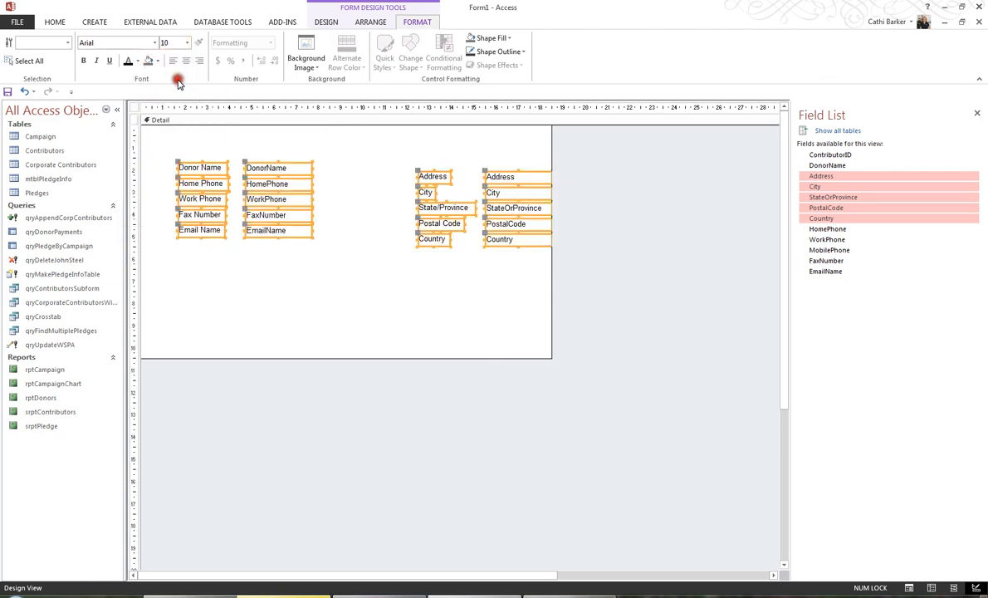
{"action": "double_click", "coordinate": [313, 238]}
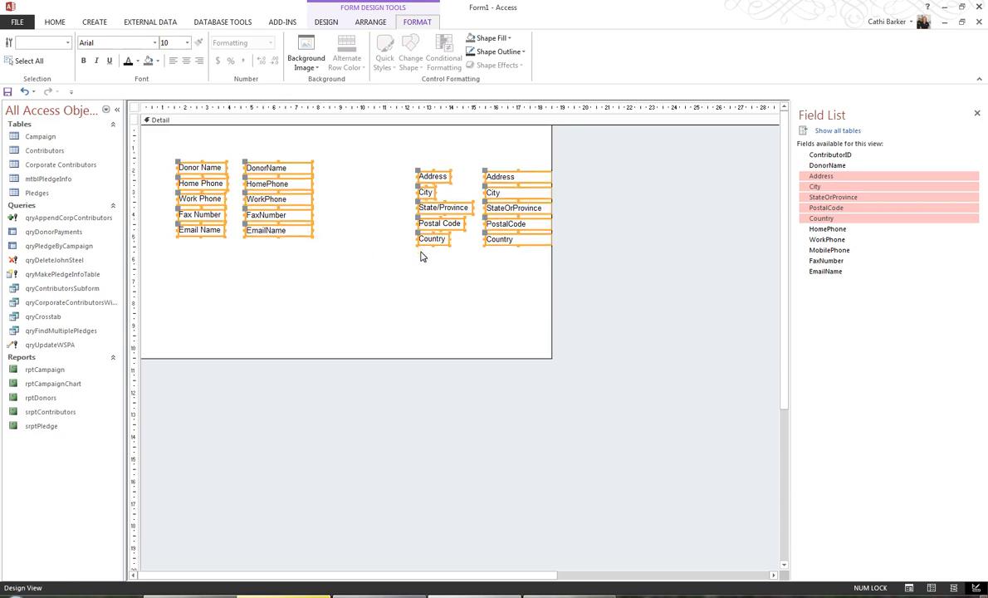
Step: Size all the labels in both field columns to the widest label
{"action": "left_click_drag", "start_coordinate": [203, 286], "coordinate": [195, 159]}
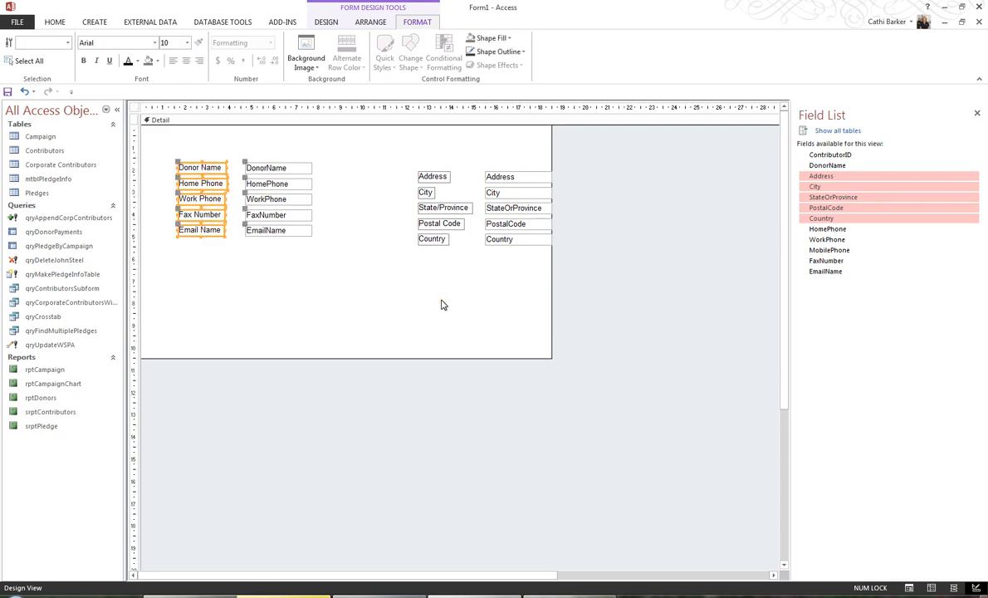
{"action": "left_click_drag", "start_coordinate": [442, 299], "coordinate": [418, 166]}
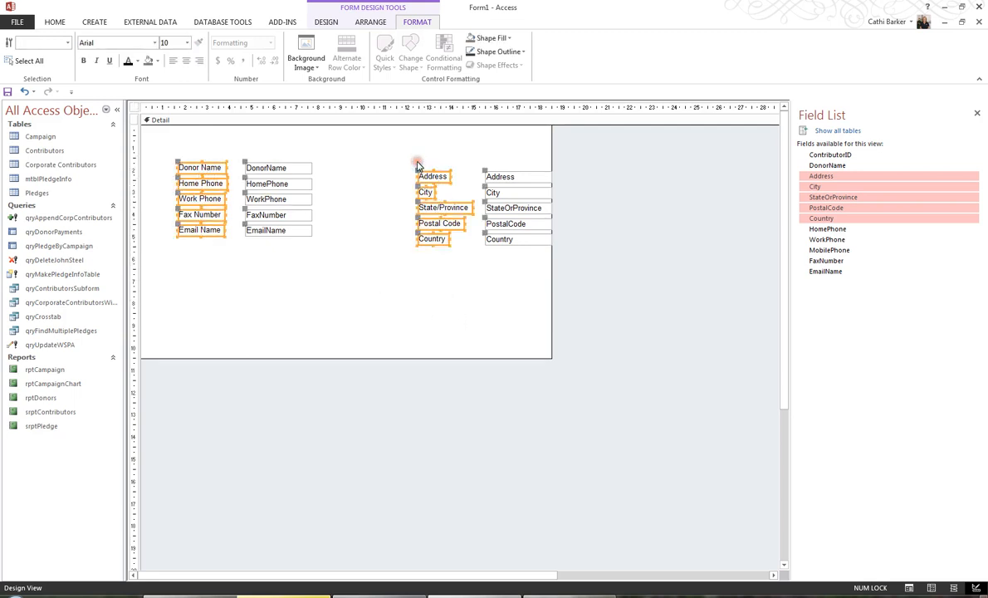
{"action": "left_click", "coordinate": [357, 22]}
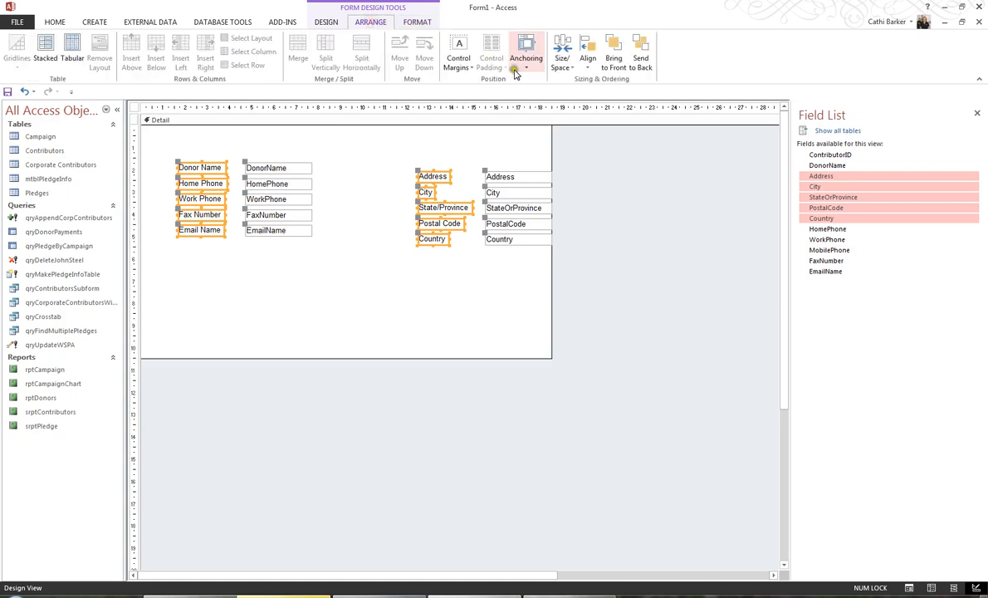
{"action": "left_click", "coordinate": [563, 62]}
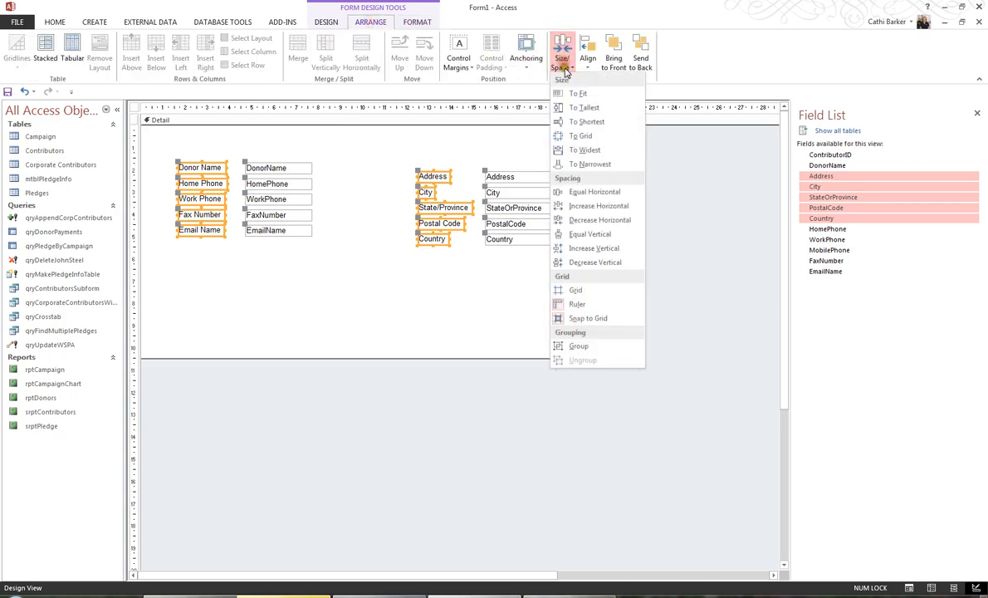
{"action": "left_click", "coordinate": [595, 152]}
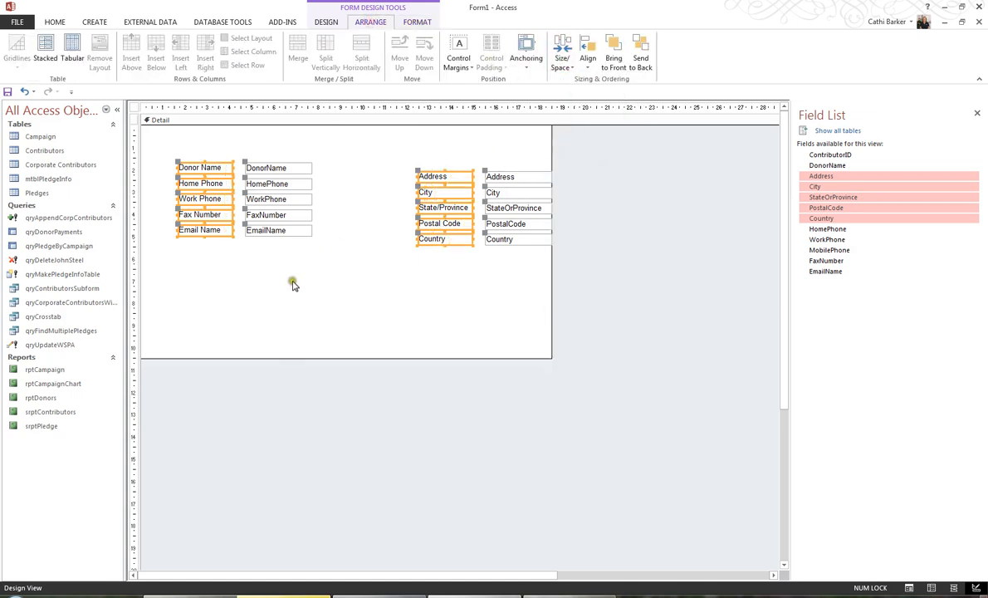
Step: Size all the text boxes in both field columns to the widest text box
{"action": "left_click_drag", "start_coordinate": [290, 280], "coordinate": [285, 156]}
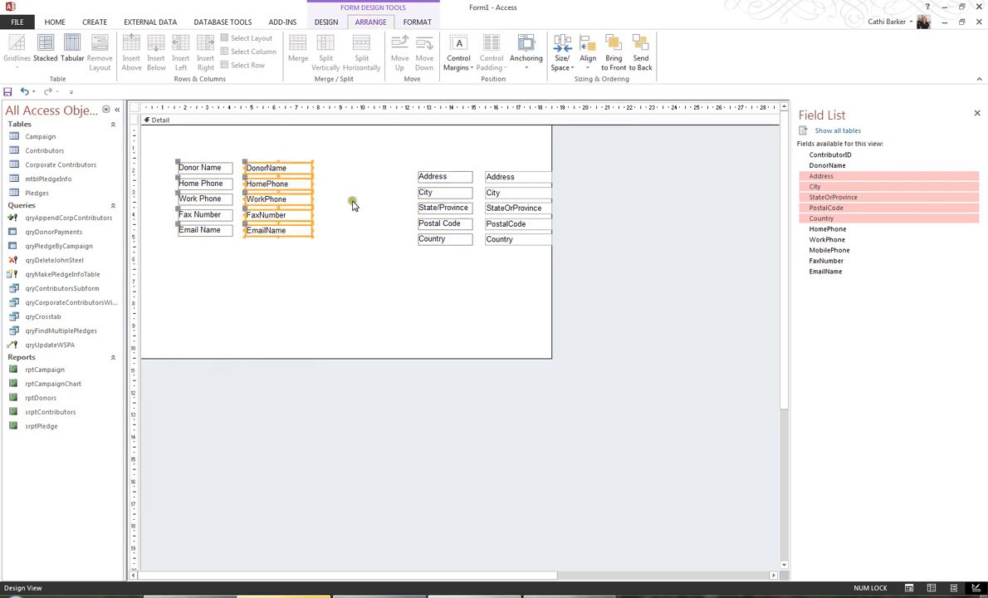
{"action": "left_click_drag", "start_coordinate": [532, 295], "coordinate": [526, 162]}
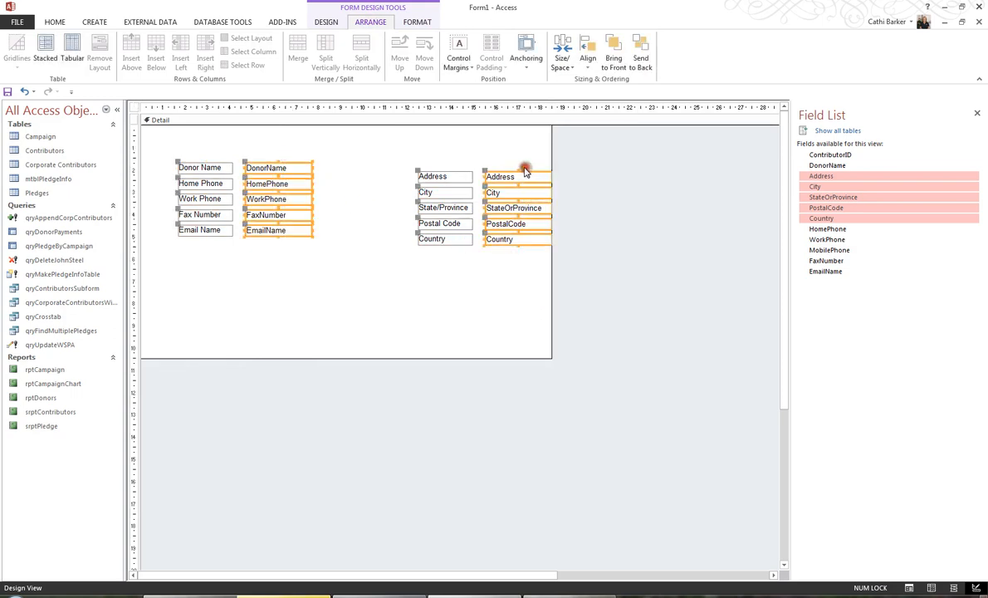
{"action": "left_click", "coordinate": [563, 60]}
{"action": "left_click", "coordinate": [586, 150]}
Step: Size all the labels and text boxes to the tallest control and align their tops
{"action": "key", "text": "ctrl+a"}
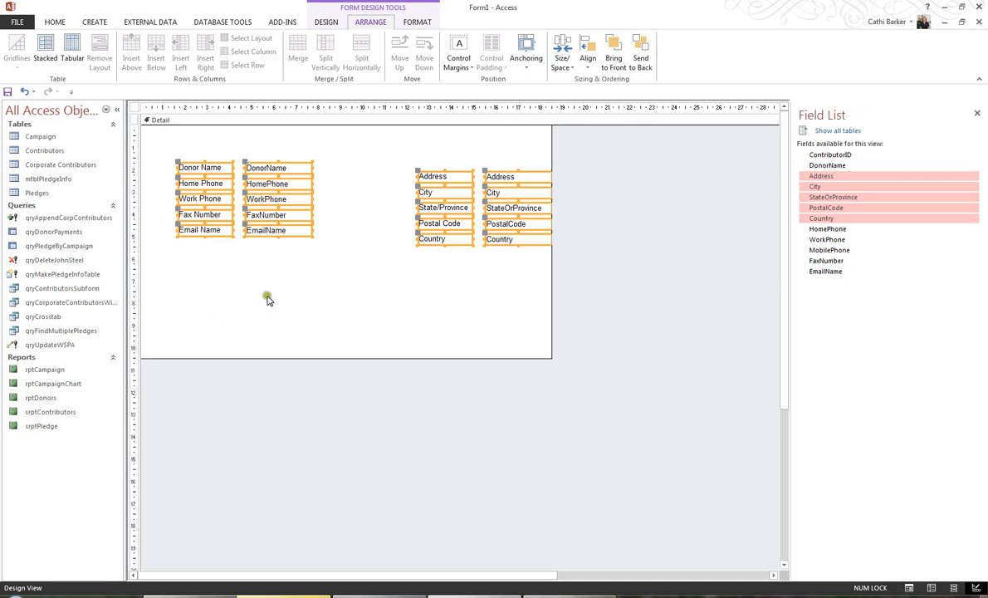
{"action": "left_click", "coordinate": [563, 62]}
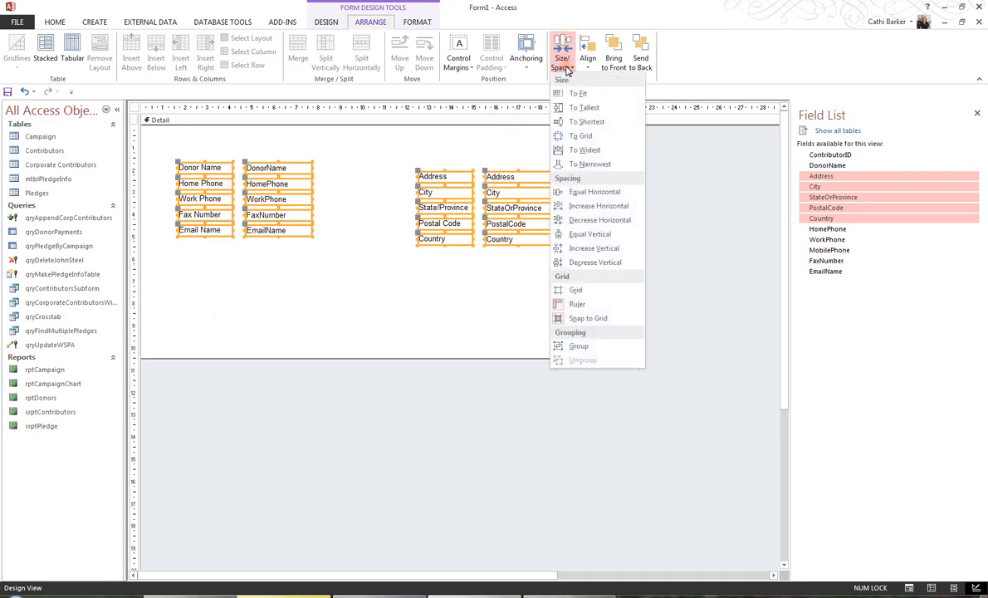
{"action": "left_click", "coordinate": [570, 109]}
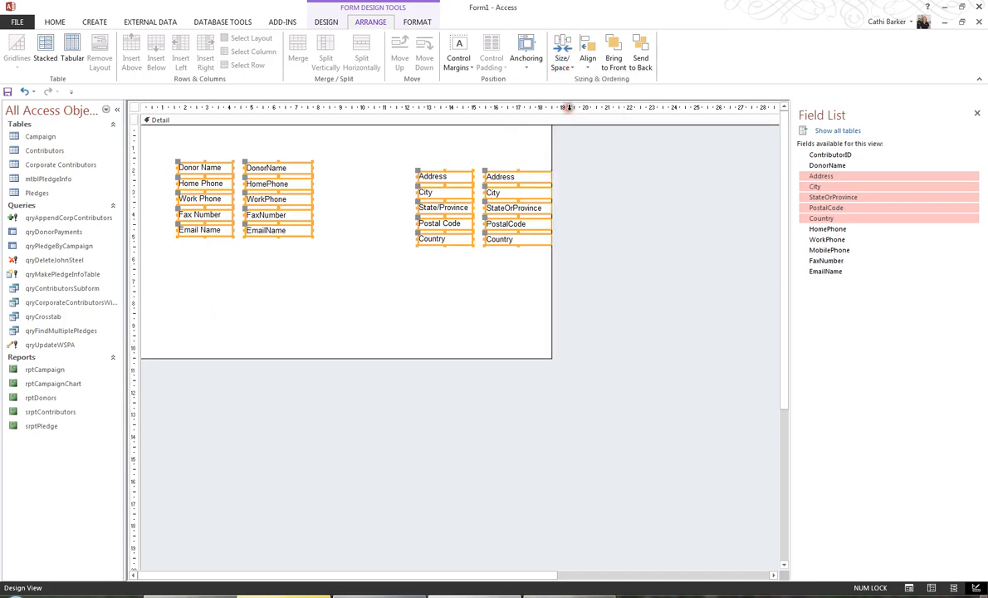
{"action": "left_click", "coordinate": [587, 62]}
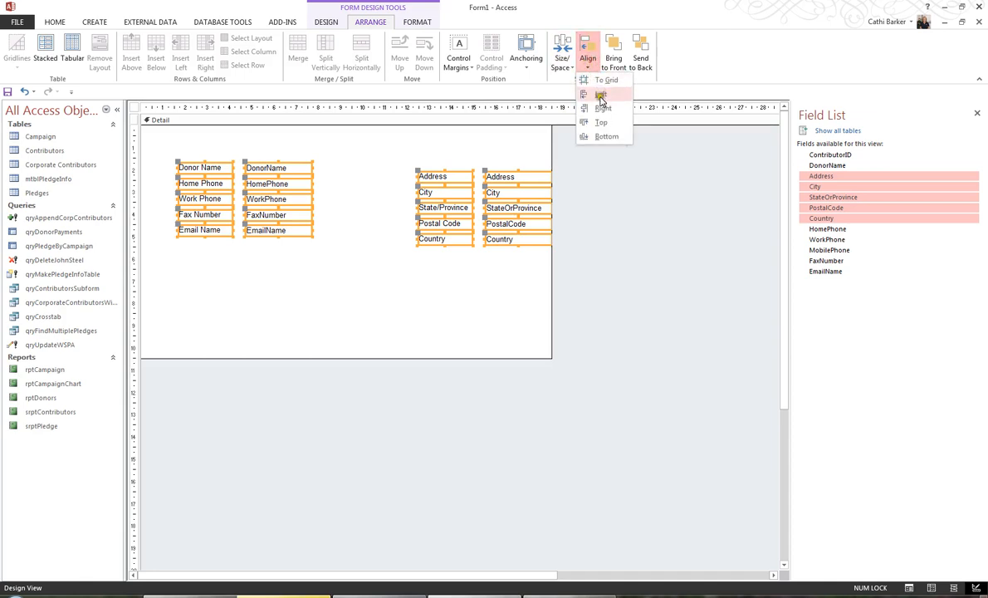
{"action": "left_click", "coordinate": [601, 122]}
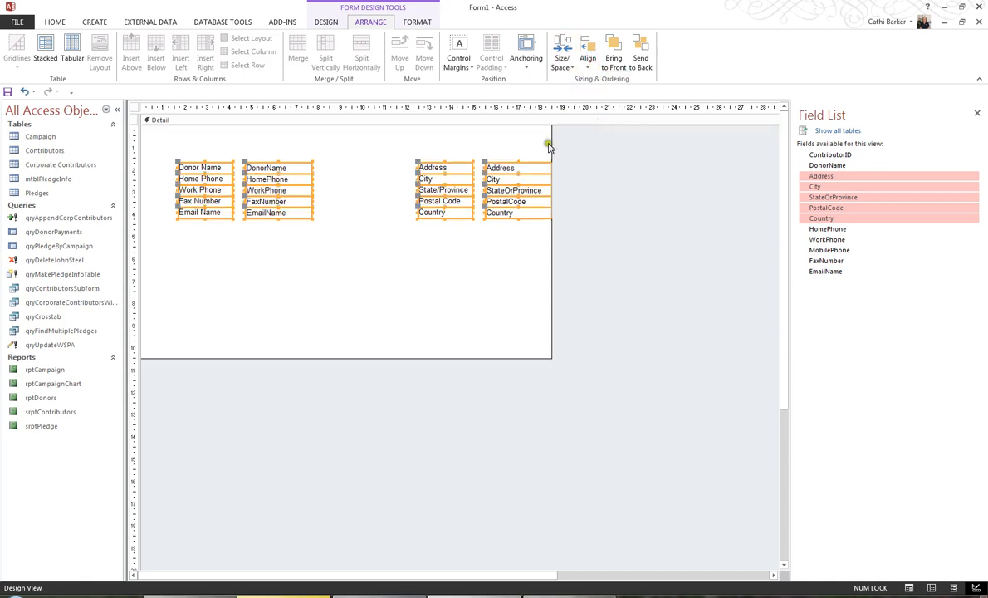
Step: Move the donor contact fields slightly up and right, and widen their text boxes to about 6 cm
{"action": "left_click_drag", "start_coordinate": [288, 256], "coordinate": [228, 159]}
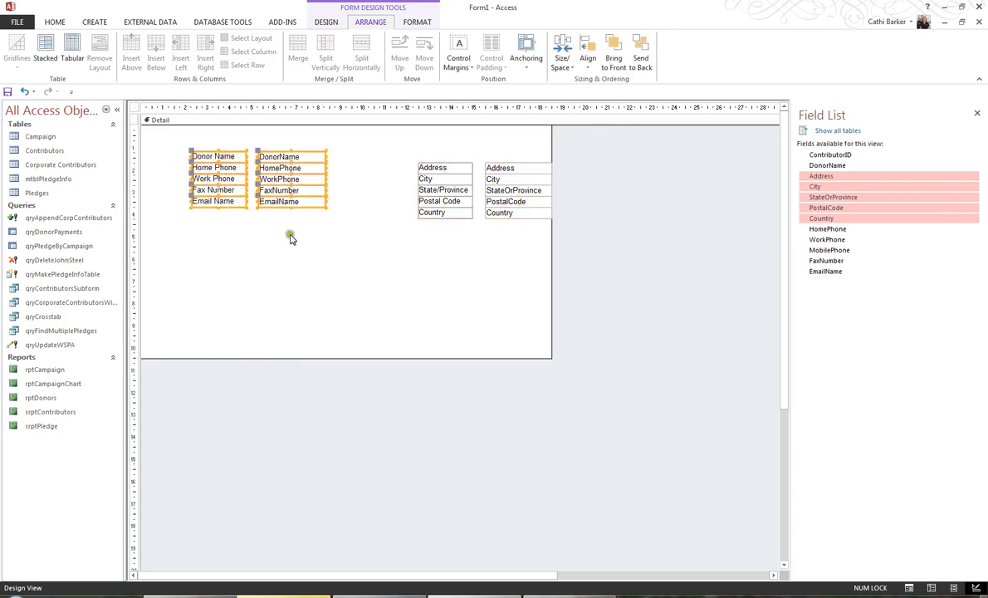
{"action": "left_click", "coordinate": [291, 157]}
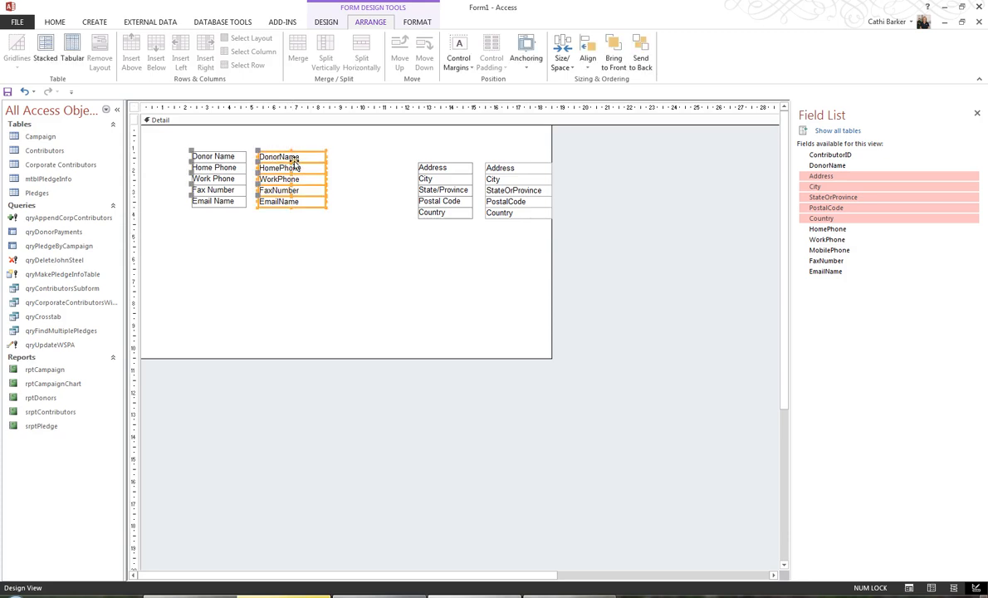
{"action": "left_click_drag", "start_coordinate": [325, 156], "coordinate": [396, 156]}
Step: Move the address fields level with and close beside the donor fields, and size all text boxes to the widest one
{"action": "left_click_drag", "start_coordinate": [451, 256], "coordinate": [528, 161]}
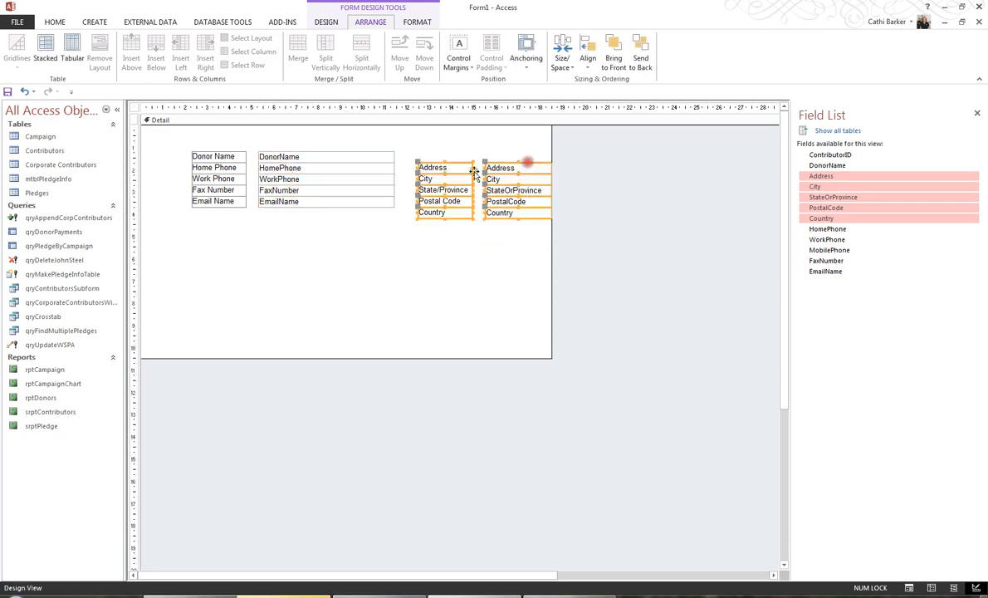
{"action": "left_click_drag", "start_coordinate": [461, 170], "coordinate": [442, 156]}
{"action": "left_click_drag", "start_coordinate": [504, 243], "coordinate": [511, 146]}
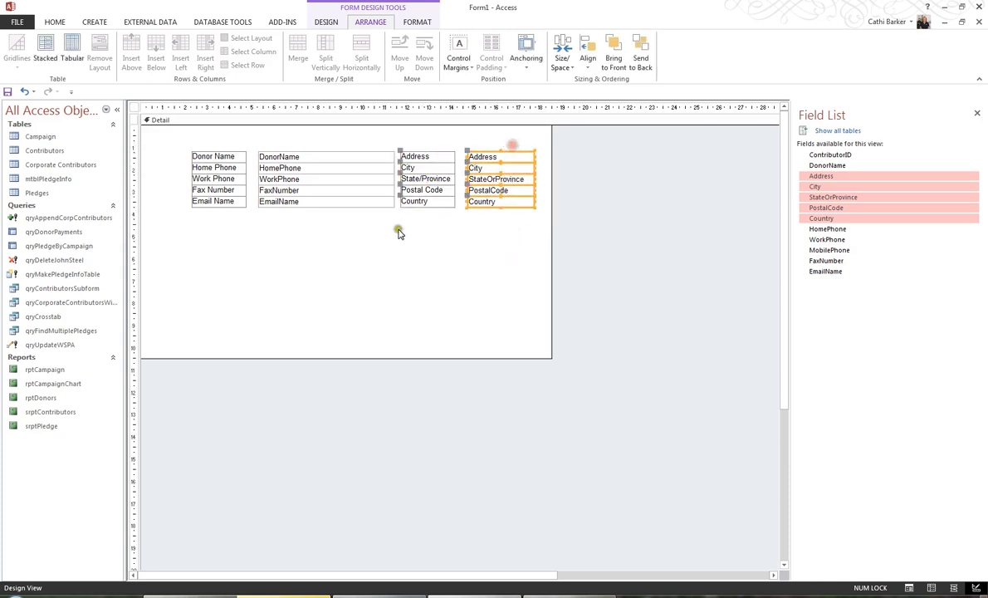
{"action": "left_click_drag", "start_coordinate": [344, 251], "coordinate": [359, 128]}
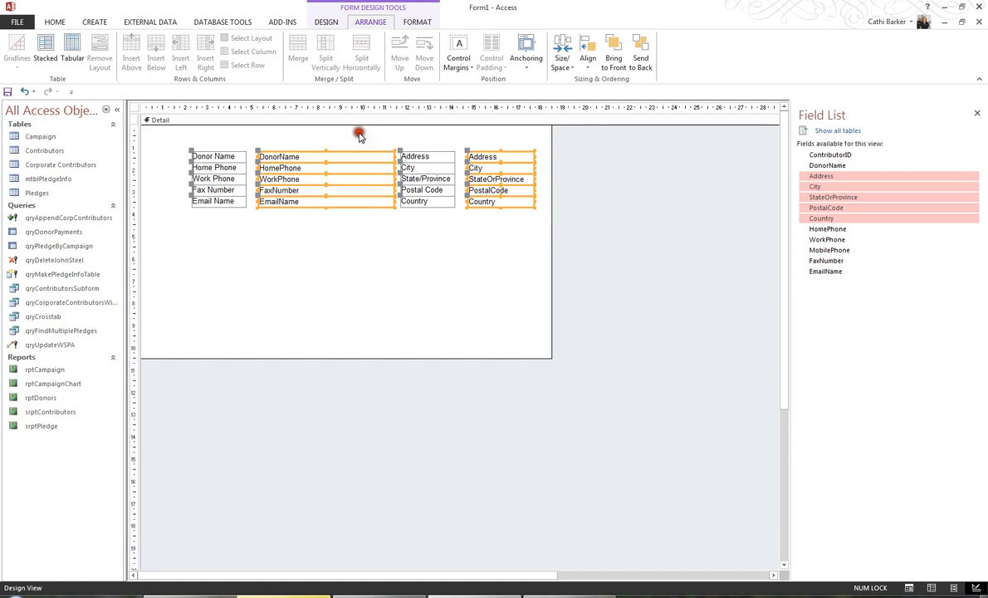
{"action": "left_click", "coordinate": [565, 63]}
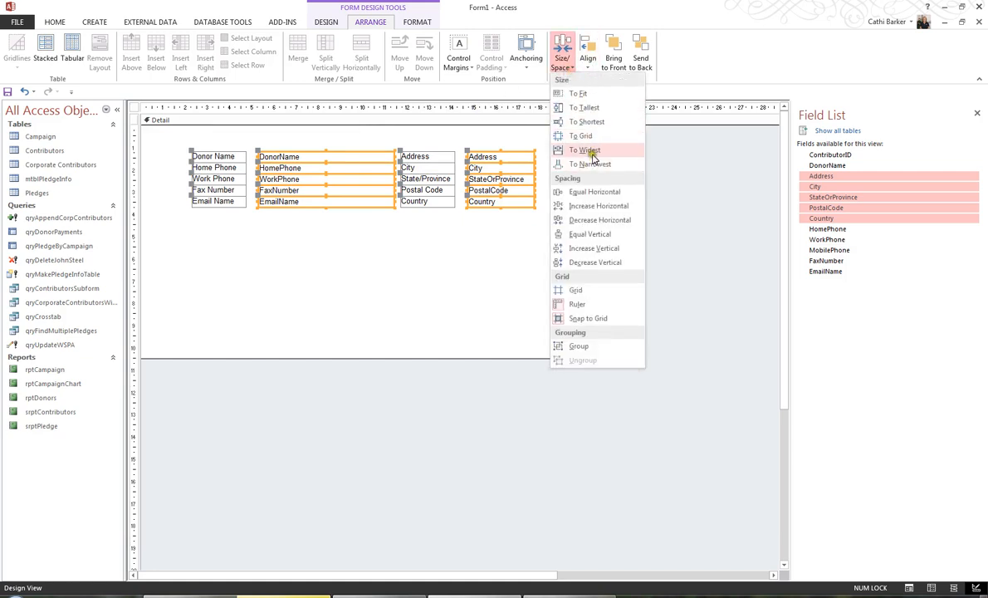
{"action": "left_click", "coordinate": [591, 153]}
{"action": "left_click", "coordinate": [501, 253]}
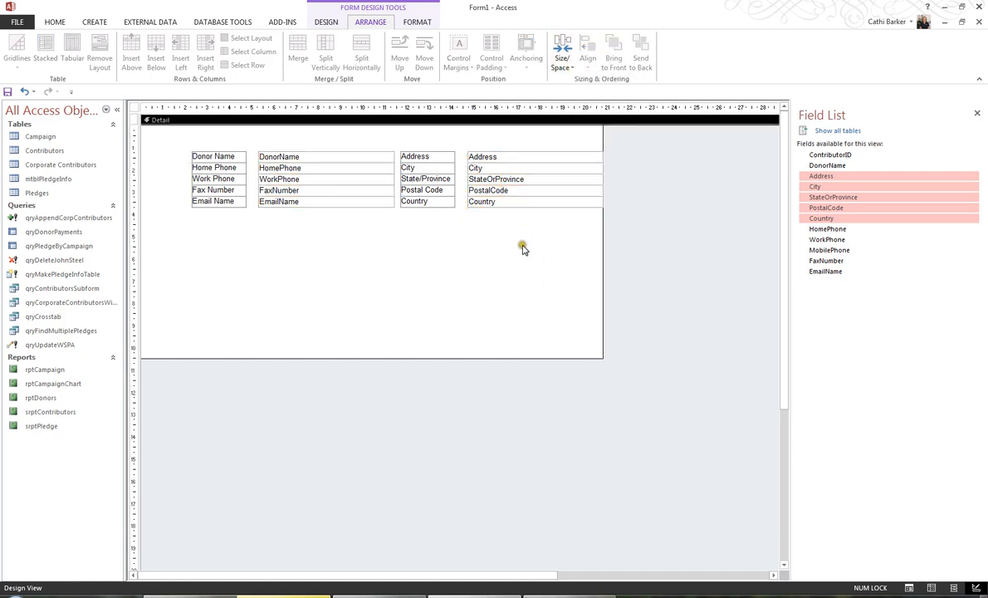
Step: Widen the form and shift all the field columns right by about 4.5 cm, leaving space on the form's left side
{"action": "left_click", "coordinate": [602, 236]}
{"action": "left_click_drag", "start_coordinate": [602, 237], "coordinate": [620, 236]}
{"action": "left_click", "coordinate": [573, 251]}
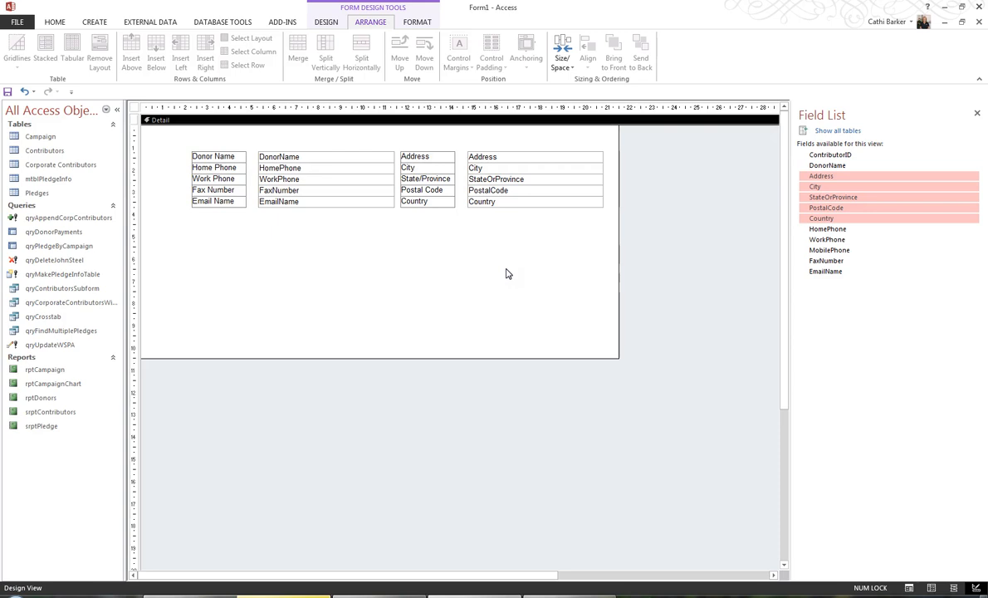
{"action": "left_click_drag", "start_coordinate": [219, 237], "coordinate": [649, 152]}
{"action": "left_click", "coordinate": [462, 260]}
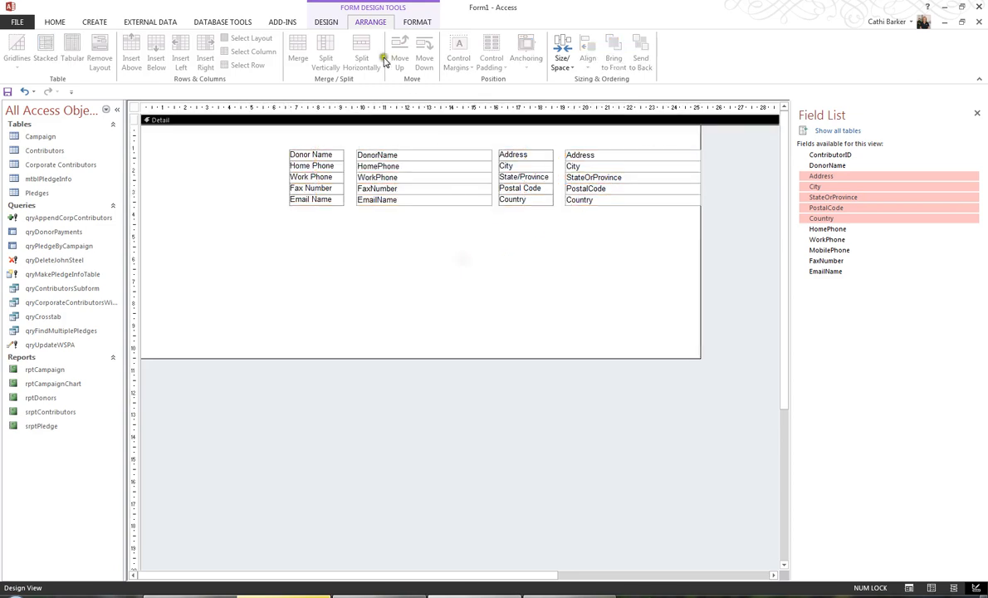
Step: Add a list box at the form's upper left that finds a record on the form based on its selected value
{"action": "left_click", "coordinate": [325, 21]}
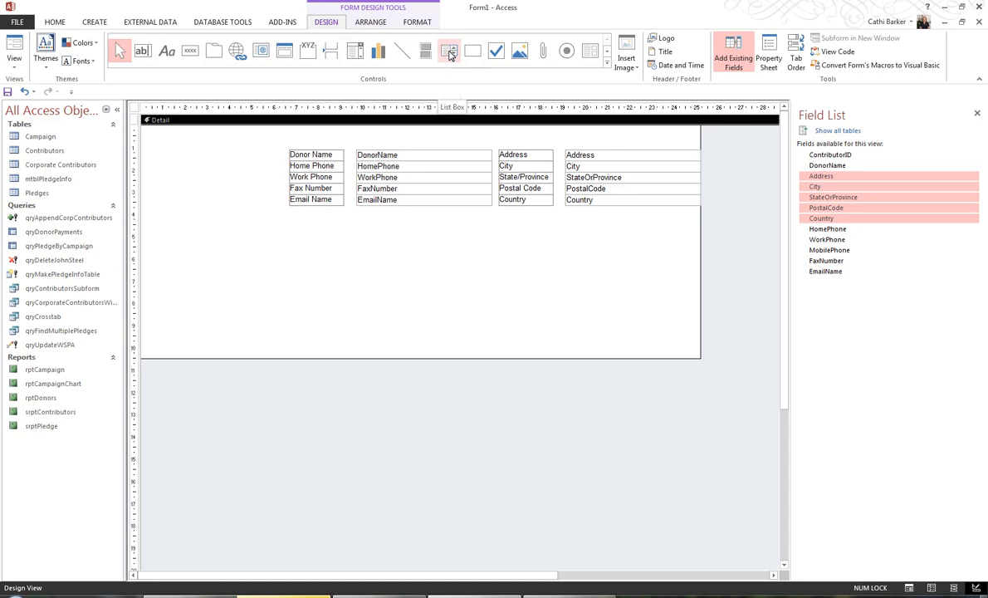
{"action": "left_click", "coordinate": [448, 51]}
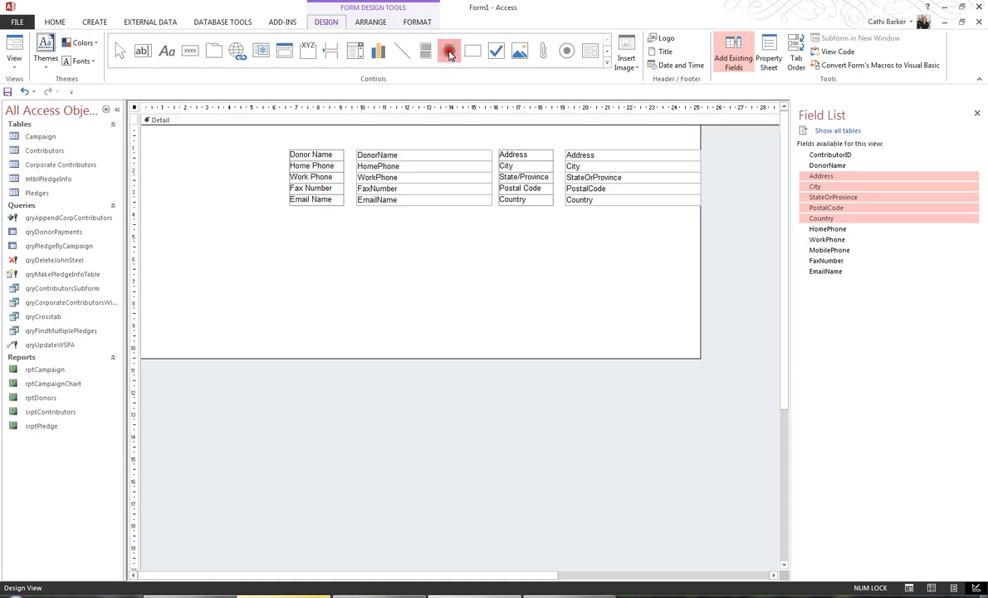
{"action": "left_click", "coordinate": [154, 144]}
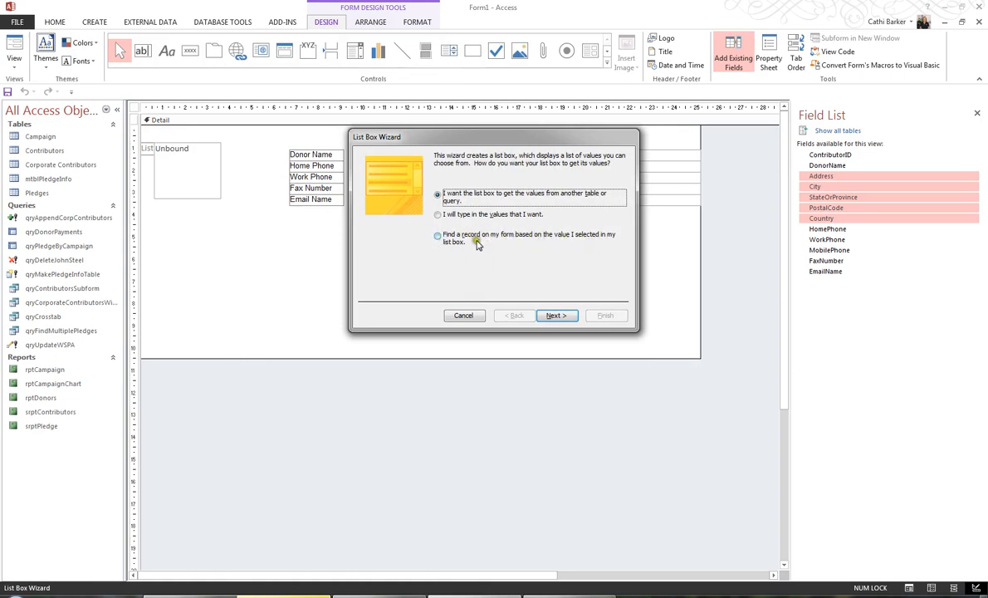
{"action": "left_click", "coordinate": [439, 237]}
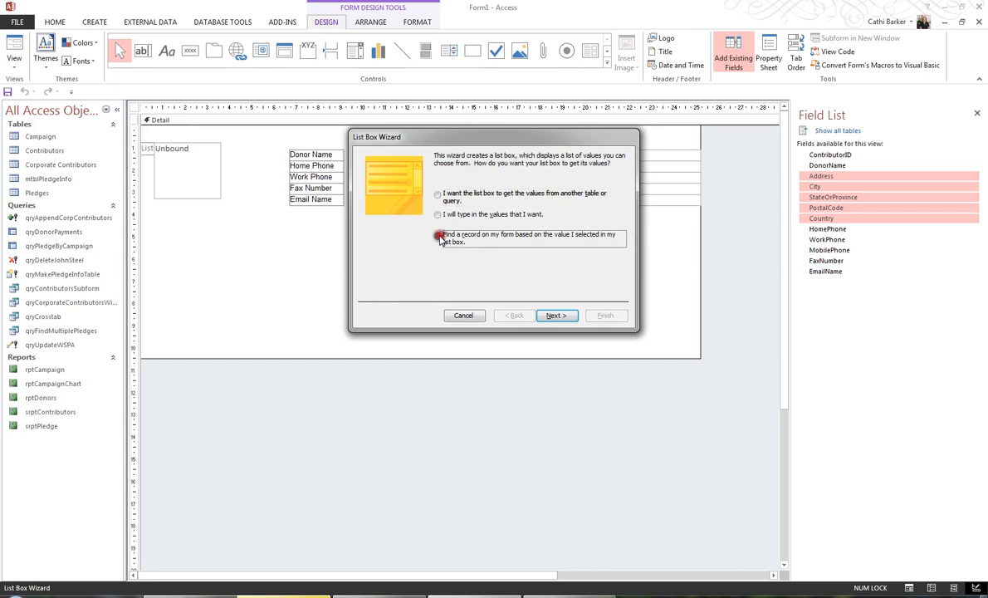
{"action": "left_click", "coordinate": [562, 318]}
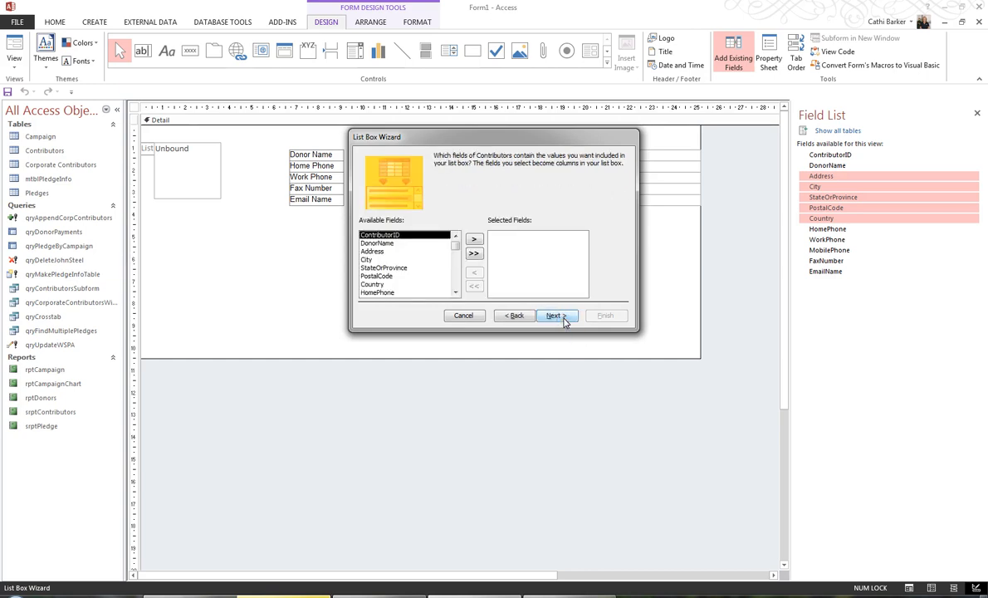
Step: Include the DonorName and Country fields as columns in the list box
{"action": "left_click", "coordinate": [374, 242]}
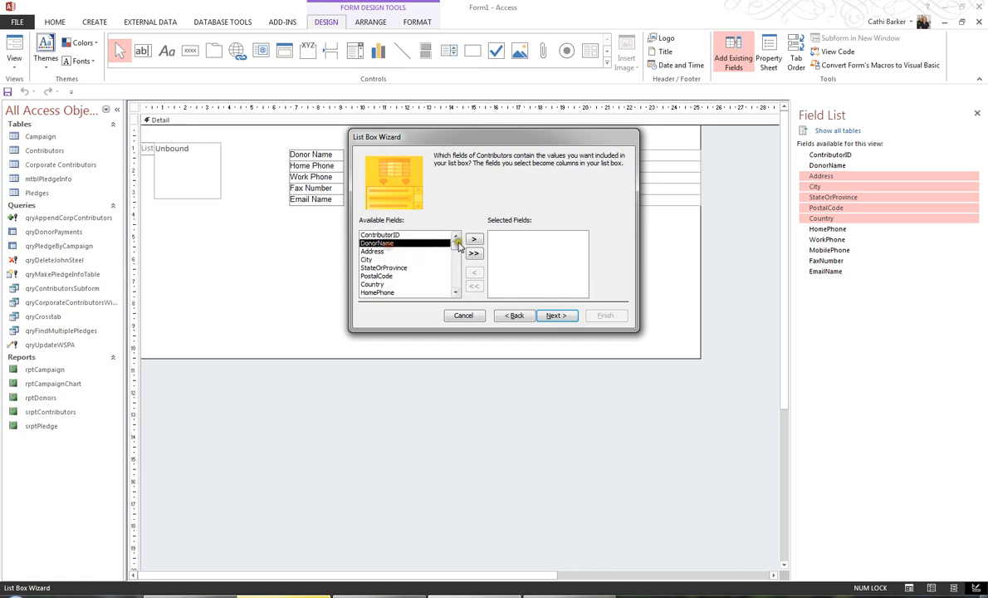
{"action": "left_click", "coordinate": [474, 240]}
{"action": "left_click", "coordinate": [414, 277]}
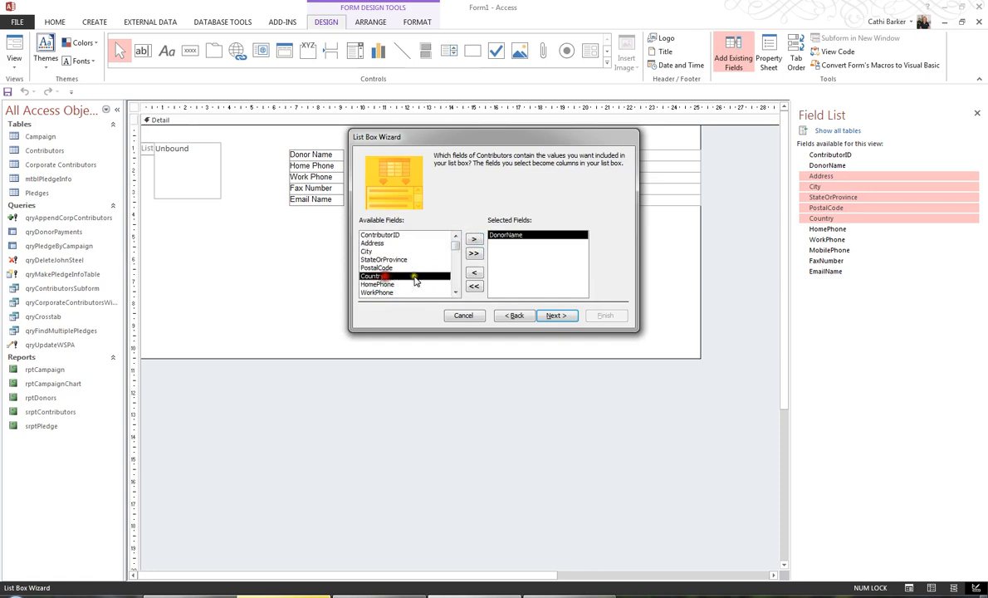
{"action": "left_click", "coordinate": [473, 240]}
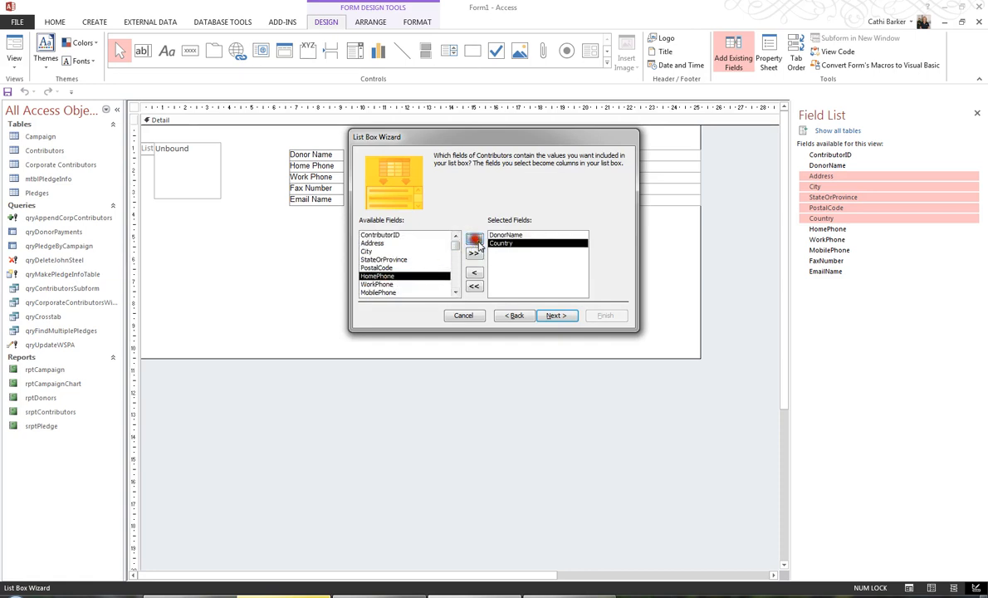
{"action": "left_click", "coordinate": [558, 315]}
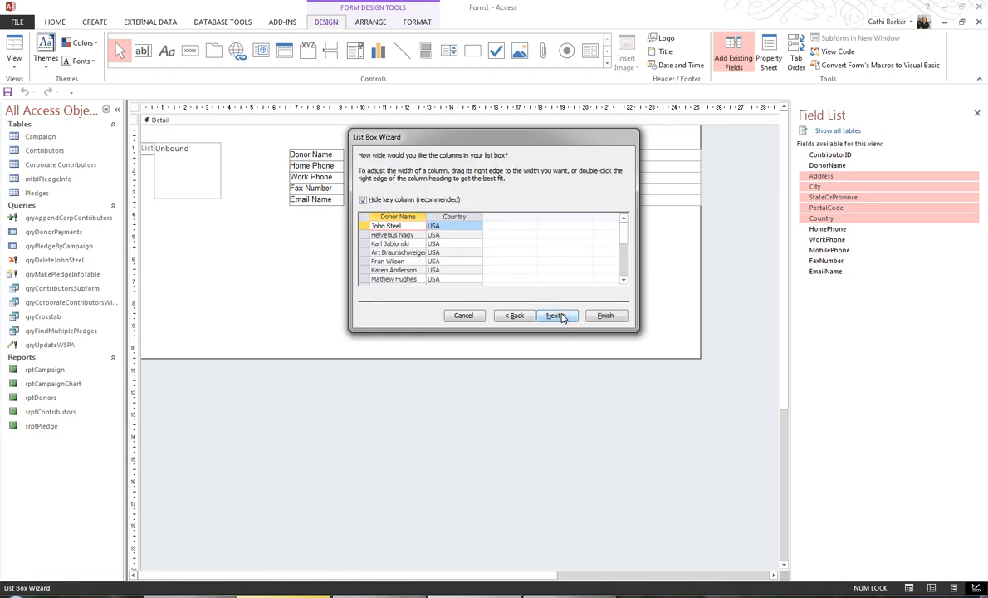
Step: Check the list with its key column shown, hide that column again, and widen the Donor Name column beyond its best fit
{"action": "left_click", "coordinate": [363, 200]}
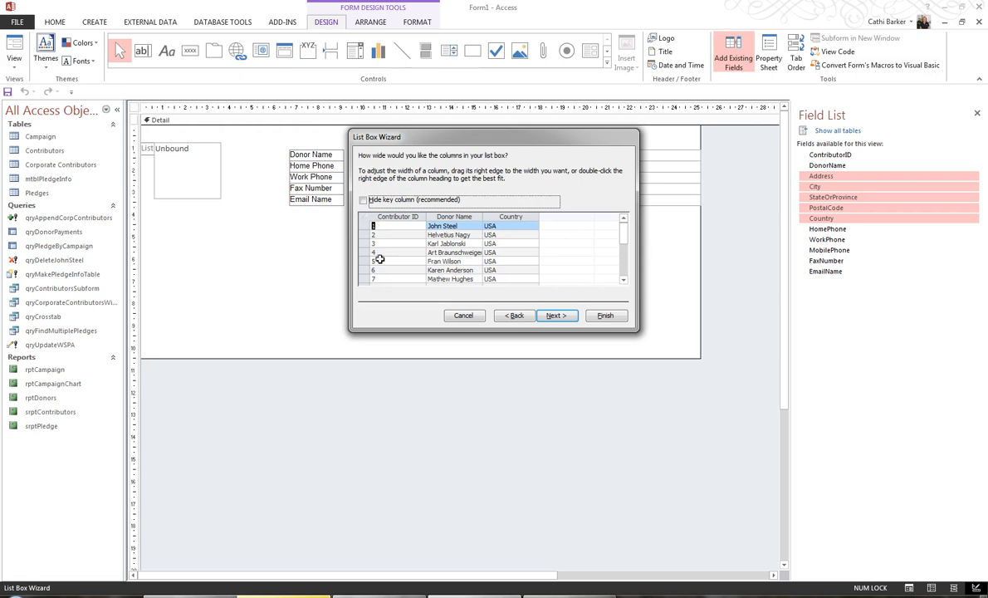
{"action": "left_click", "coordinate": [363, 201]}
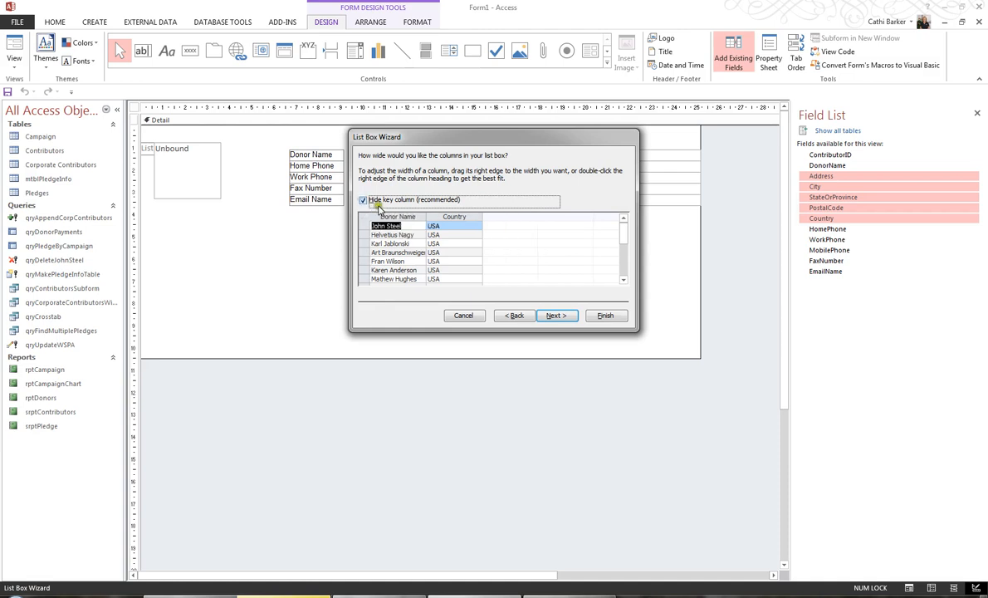
{"action": "double_click", "coordinate": [427, 215]}
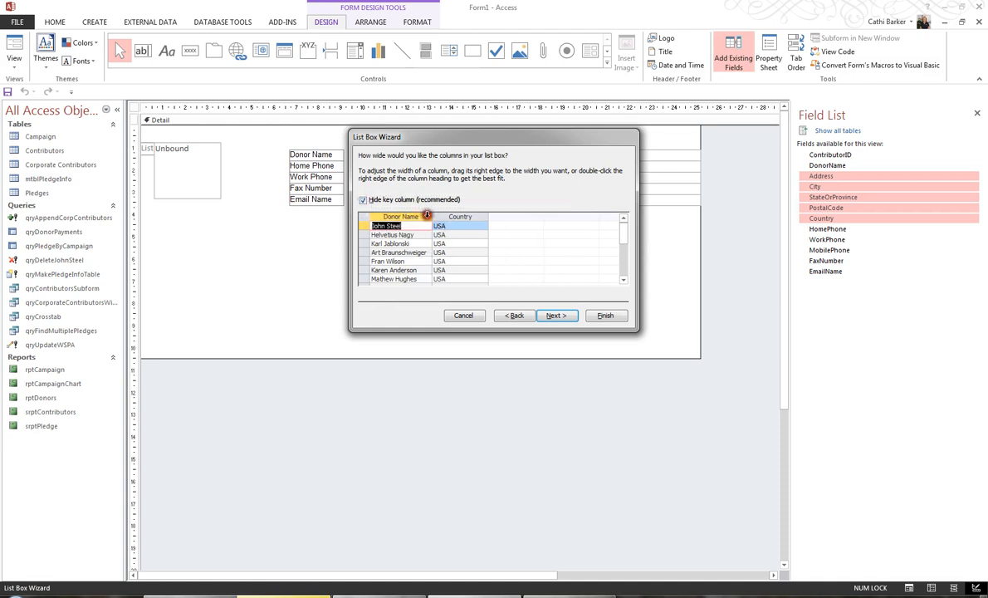
{"action": "left_click_drag", "start_coordinate": [432, 216], "coordinate": [461, 217]}
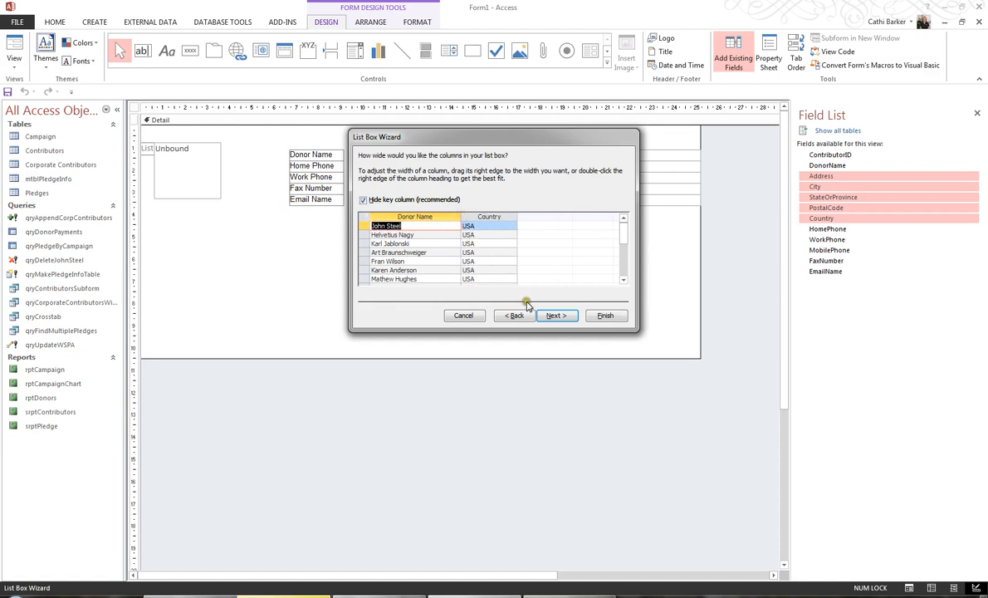
{"action": "left_click", "coordinate": [559, 314]}
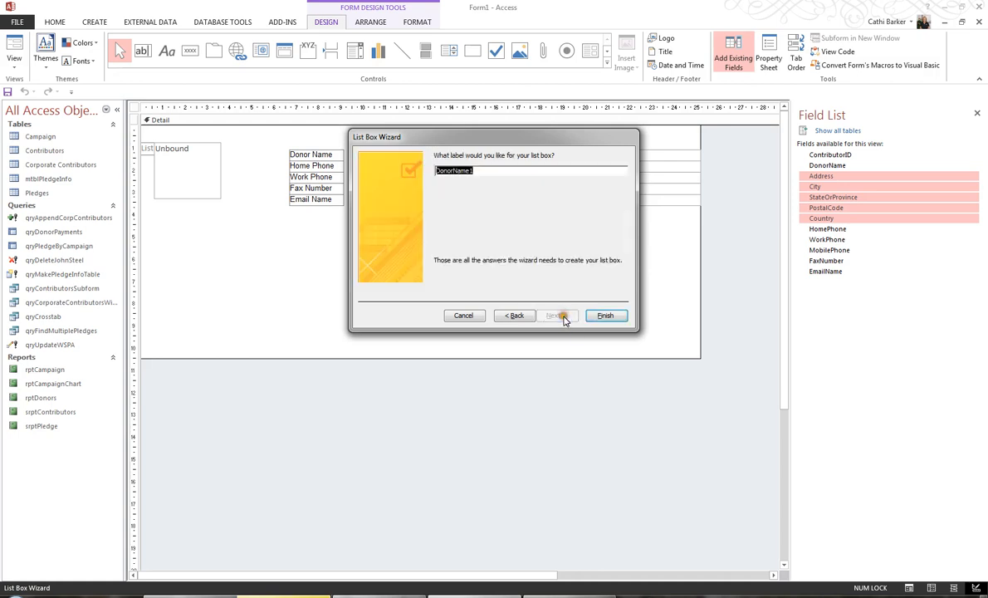
Step: Label the list box "Find a Donor" and finish creating it
{"action": "left_click", "coordinate": [551, 315]}
{"action": "type", "text": "Find a"}
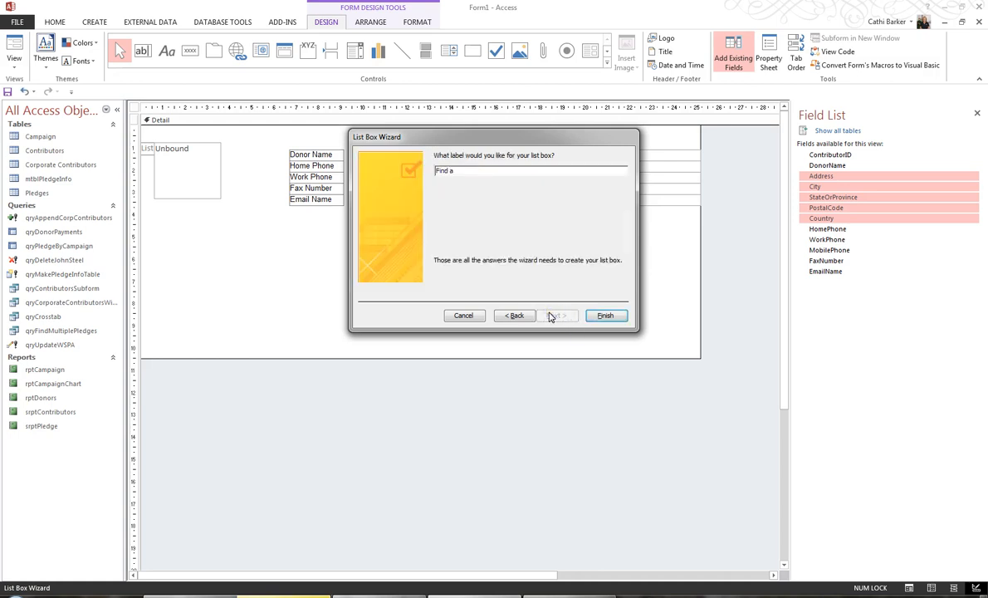
{"action": "left_click", "coordinate": [605, 316]}
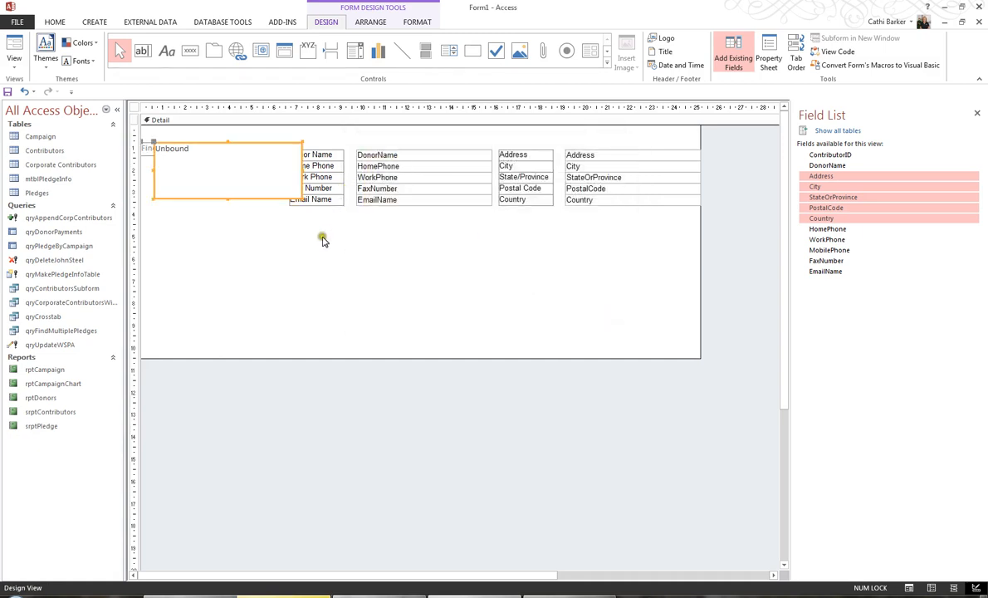
Step: Move the field columns right, clear of the list box, and place the list box directly below its Find a Donor label
{"action": "left_click_drag", "start_coordinate": [323, 239], "coordinate": [641, 150]}
{"action": "left_click", "coordinate": [301, 259]}
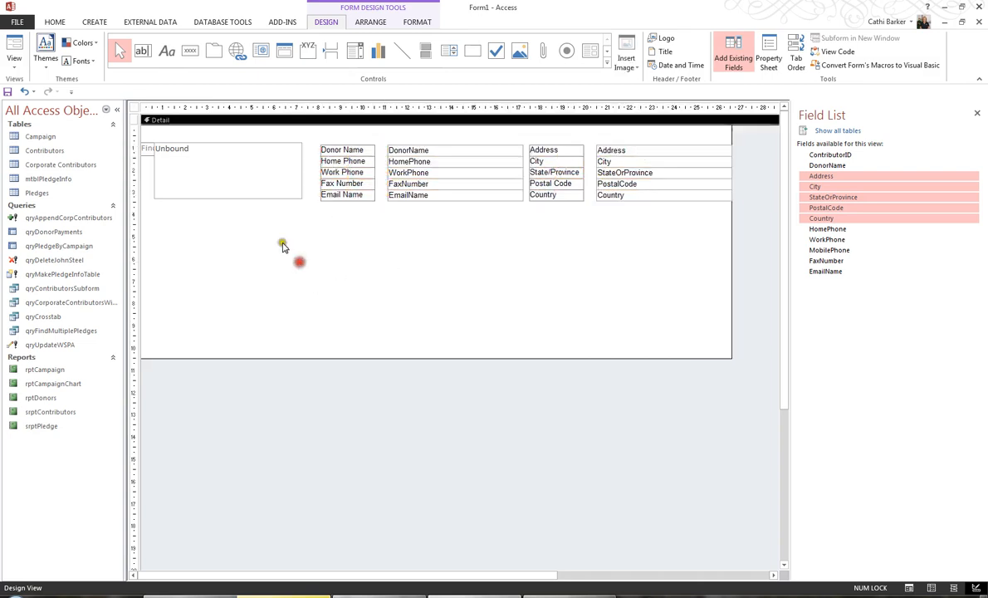
{"action": "left_click", "coordinate": [159, 150]}
{"action": "mouse_move", "coordinate": [153, 146]}
{"action": "left_mouse_down"}
{"action": "mouse_move", "coordinate": [152, 179]}
{"action": "mouse_move", "coordinate": [143, 160]}
{"action": "left_mouse_up"}
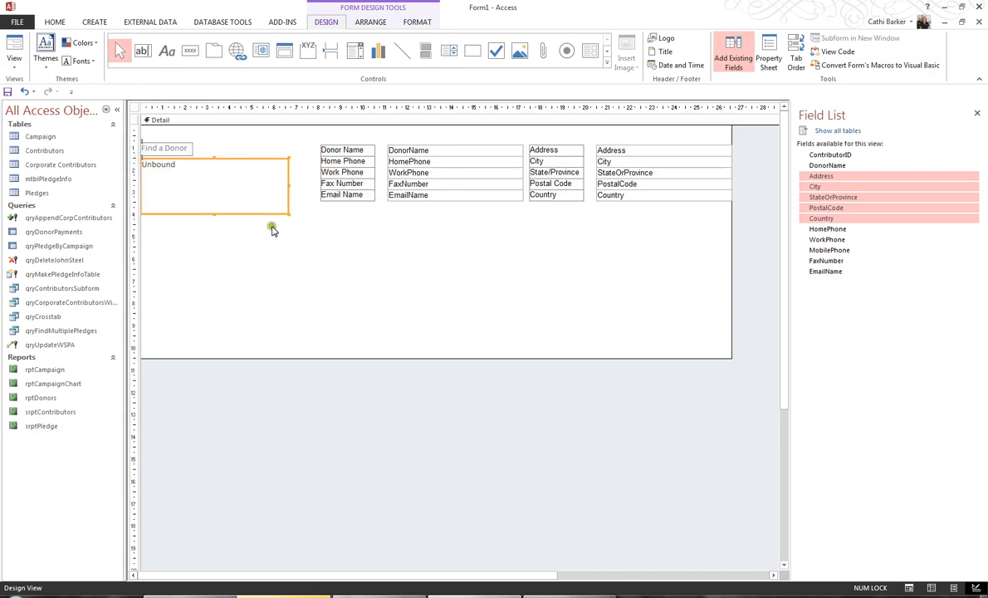
Step: Set the Find a Donor label and list box to 10-point Arial and size both to fit
{"action": "left_click_drag", "start_coordinate": [163, 248], "coordinate": [167, 140]}
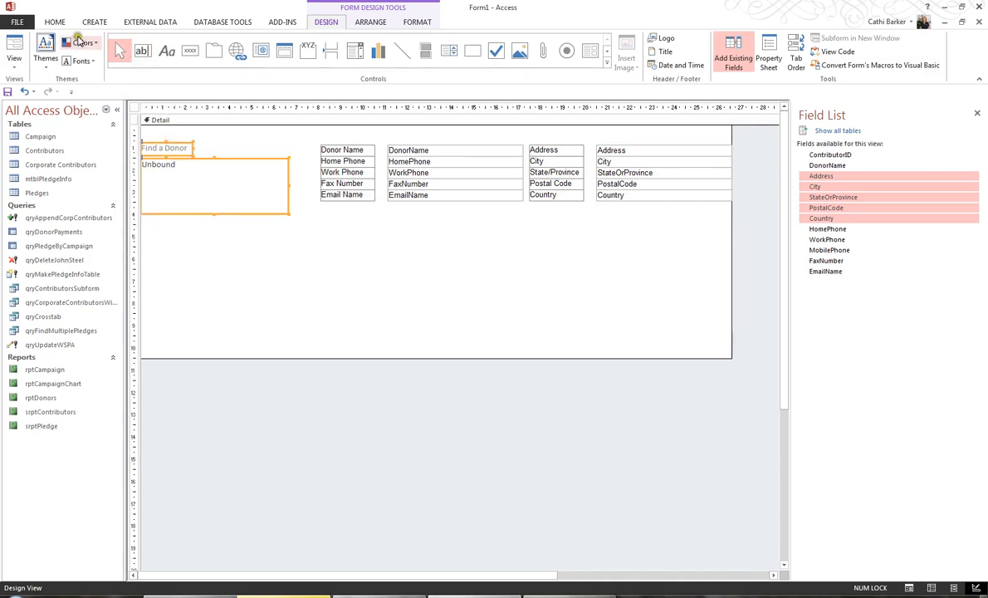
{"action": "left_click", "coordinate": [416, 23]}
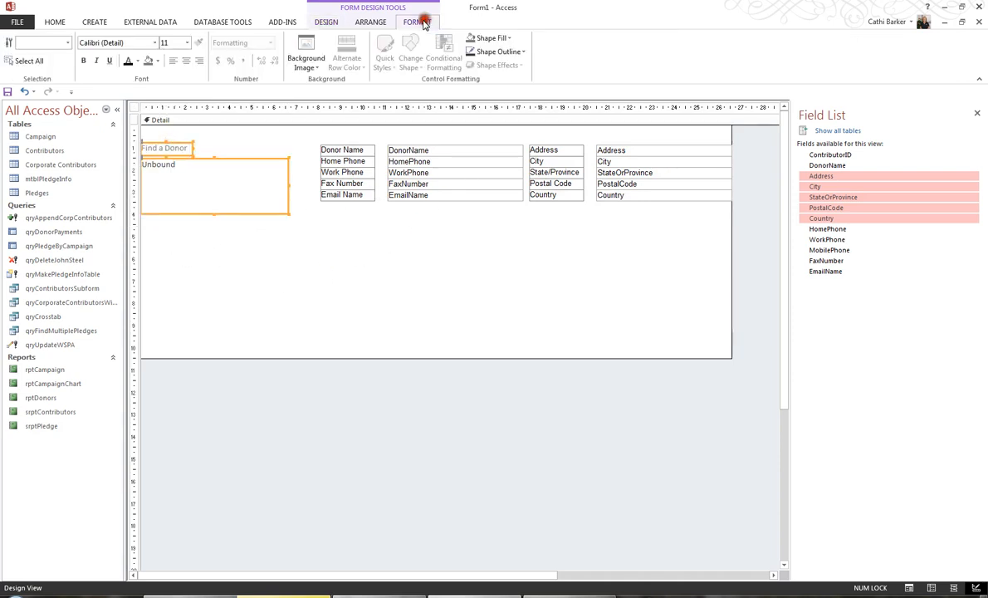
{"action": "left_click", "coordinate": [154, 43]}
{"action": "left_click", "coordinate": [116, 227]}
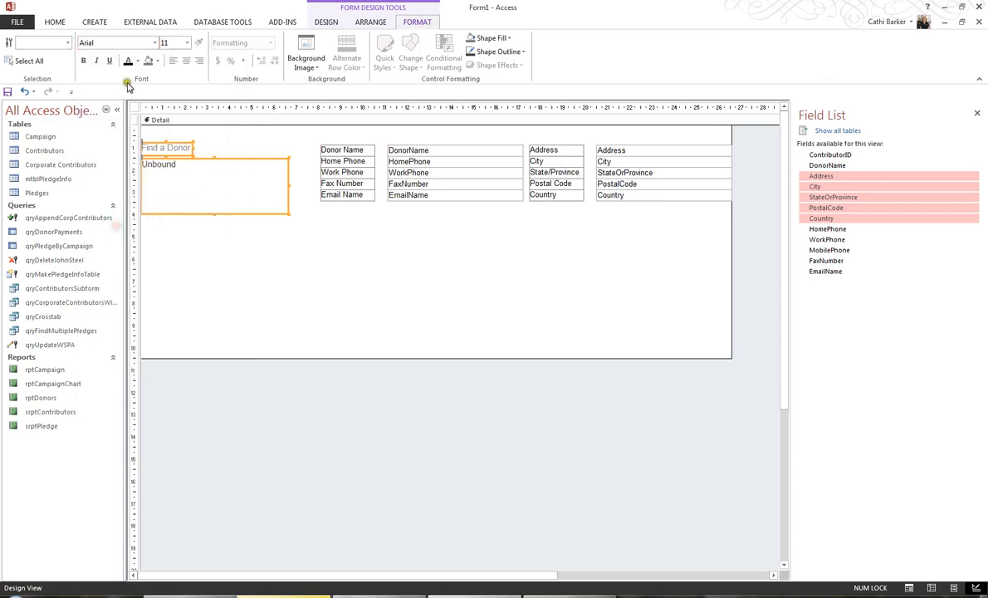
{"action": "left_click", "coordinate": [188, 43]}
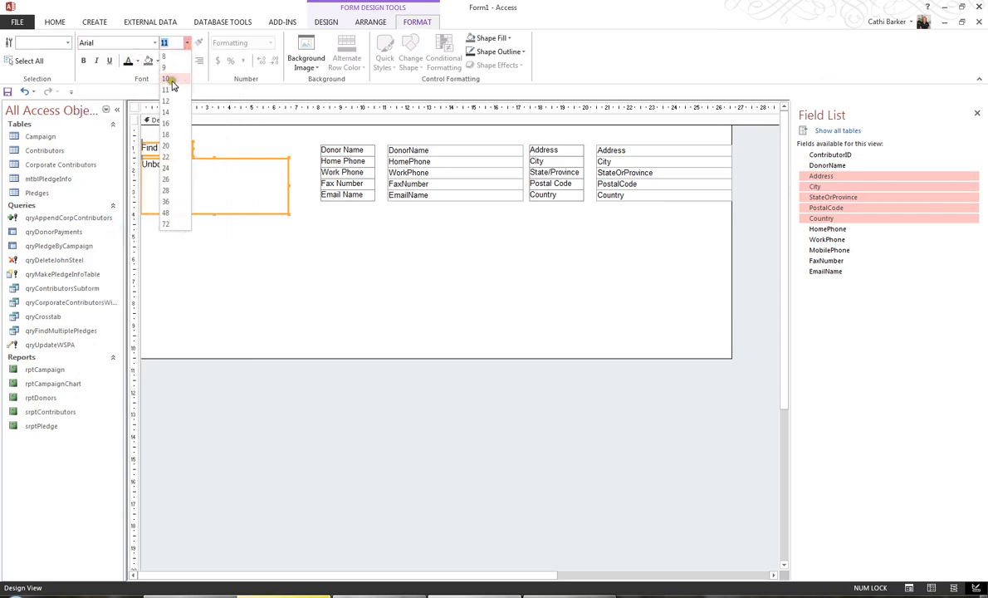
{"action": "left_click", "coordinate": [174, 79]}
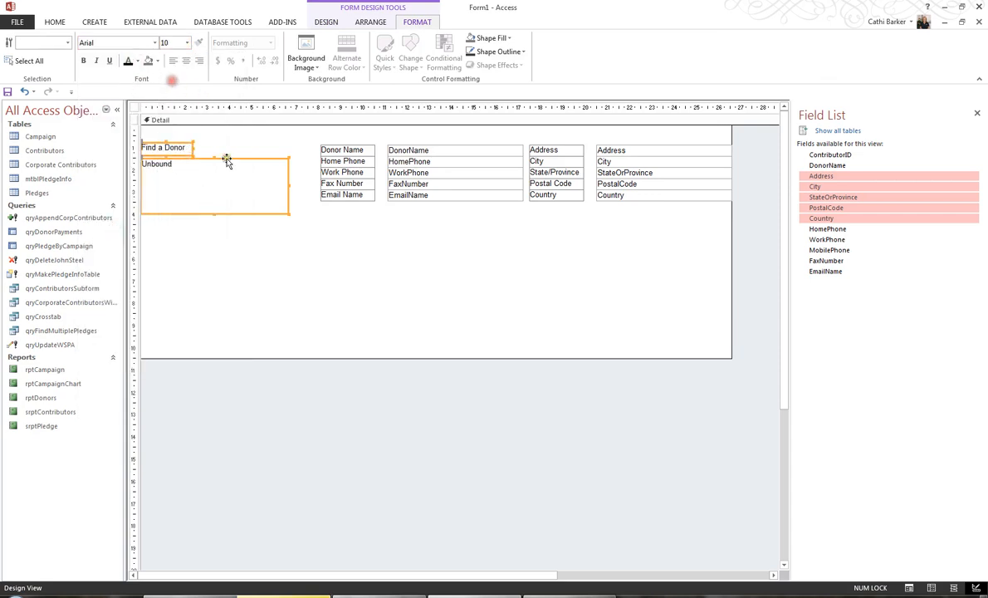
{"action": "double_click", "coordinate": [288, 216]}
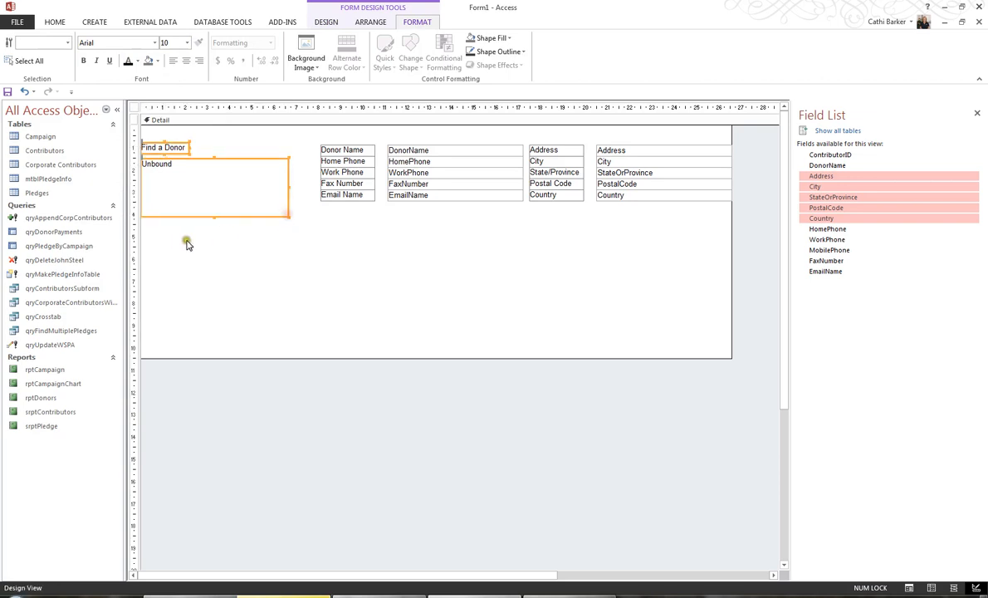
Step: Align the Find a Donor label and list box at the top so they stack without a gap, and match both to the widest
{"action": "left_click_drag", "start_coordinate": [176, 242], "coordinate": [192, 134]}
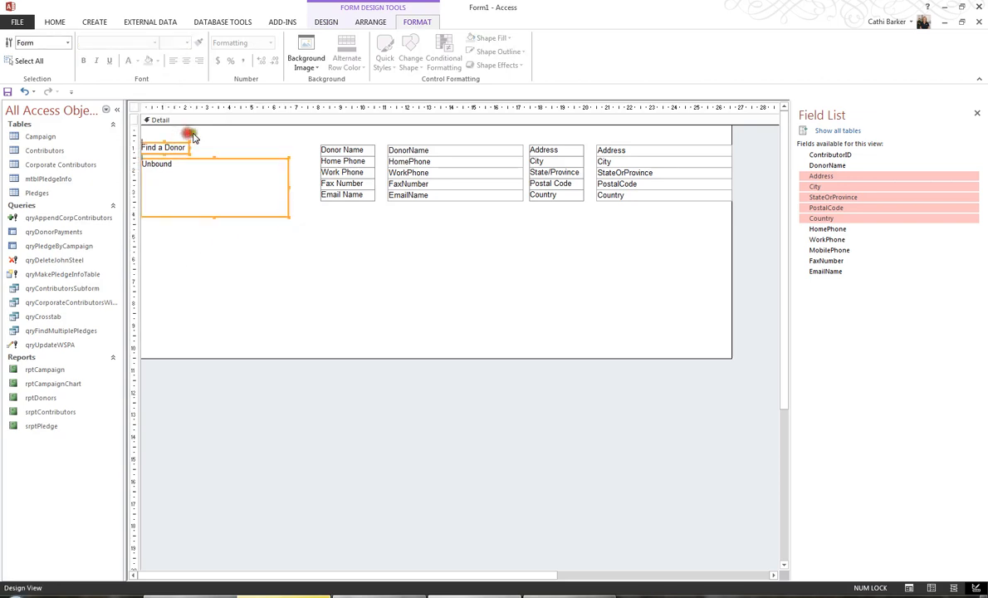
{"action": "left_click", "coordinate": [359, 22]}
{"action": "left_click", "coordinate": [592, 71]}
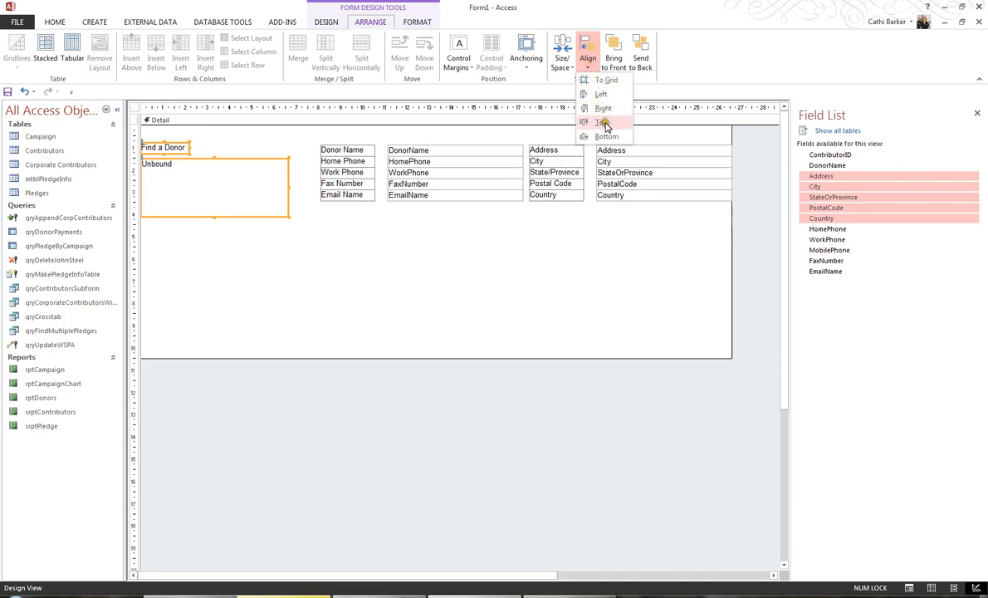
{"action": "left_click", "coordinate": [565, 122]}
{"action": "left_click", "coordinate": [563, 63]}
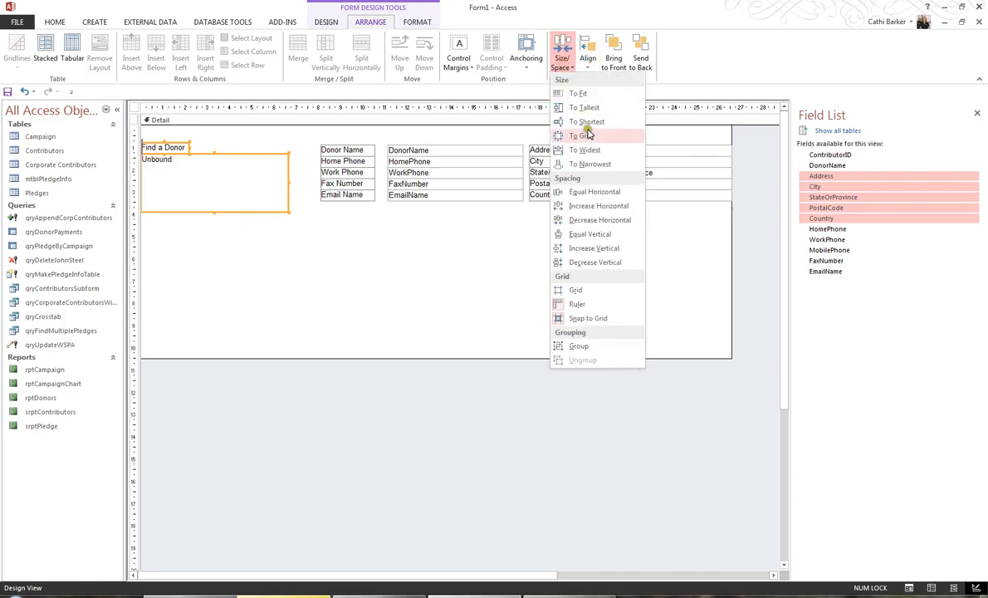
{"action": "left_click", "coordinate": [557, 150]}
{"action": "left_click", "coordinate": [234, 250]}
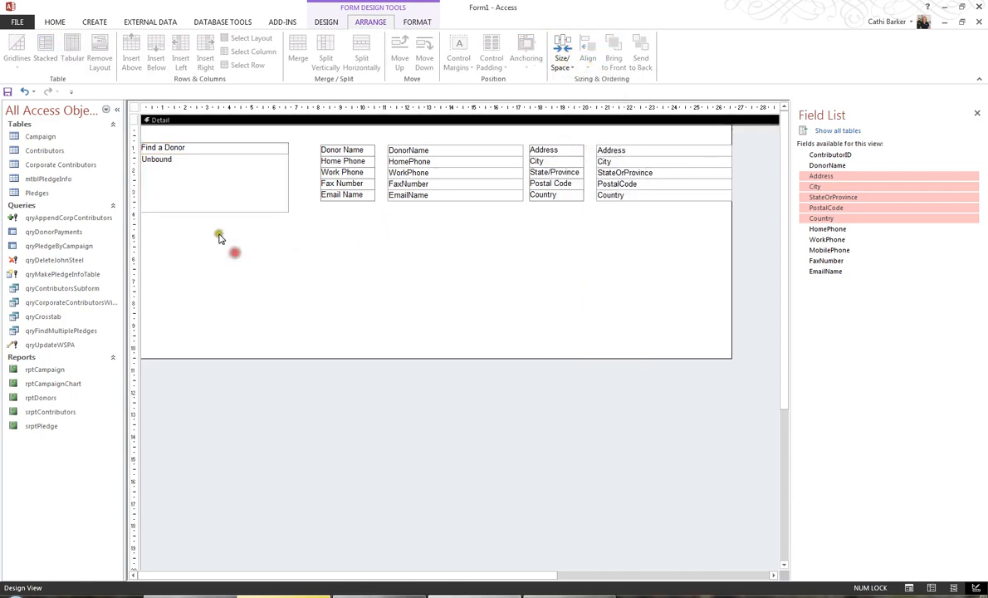
Step: Stretch the list box downward to about the 14 mark on the vertical ruler
{"action": "left_click", "coordinate": [207, 200]}
{"action": "left_click_drag", "start_coordinate": [214, 212], "coordinate": [176, 443]}
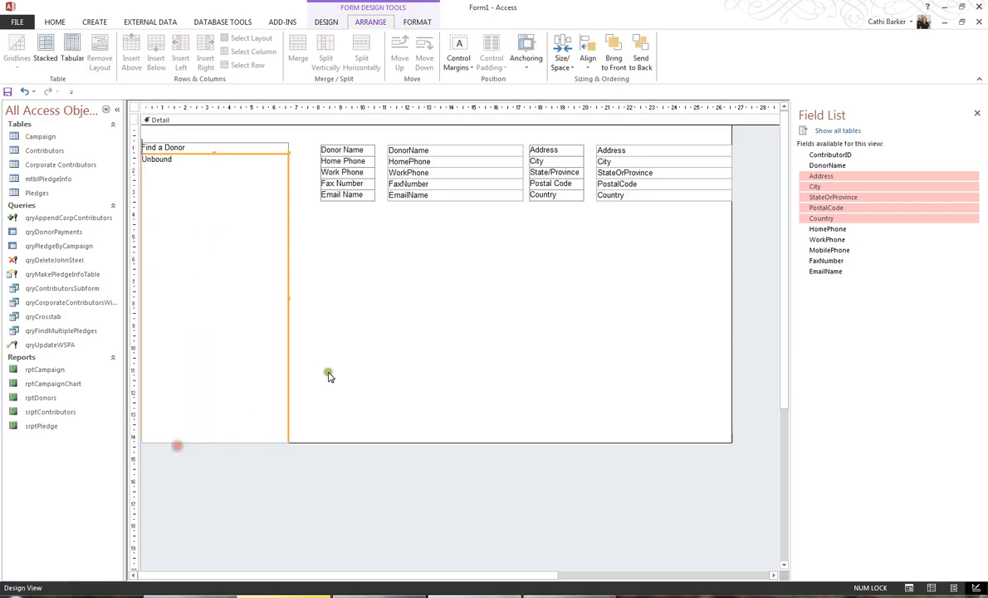
{"action": "left_click", "coordinate": [384, 351]}
Step: Move the field columns next to the list box, level with its label, and extend both text box columns left toward their labels
{"action": "left_click_drag", "start_coordinate": [326, 233], "coordinate": [631, 148]}
{"action": "left_click_drag", "start_coordinate": [423, 234], "coordinate": [439, 138]}
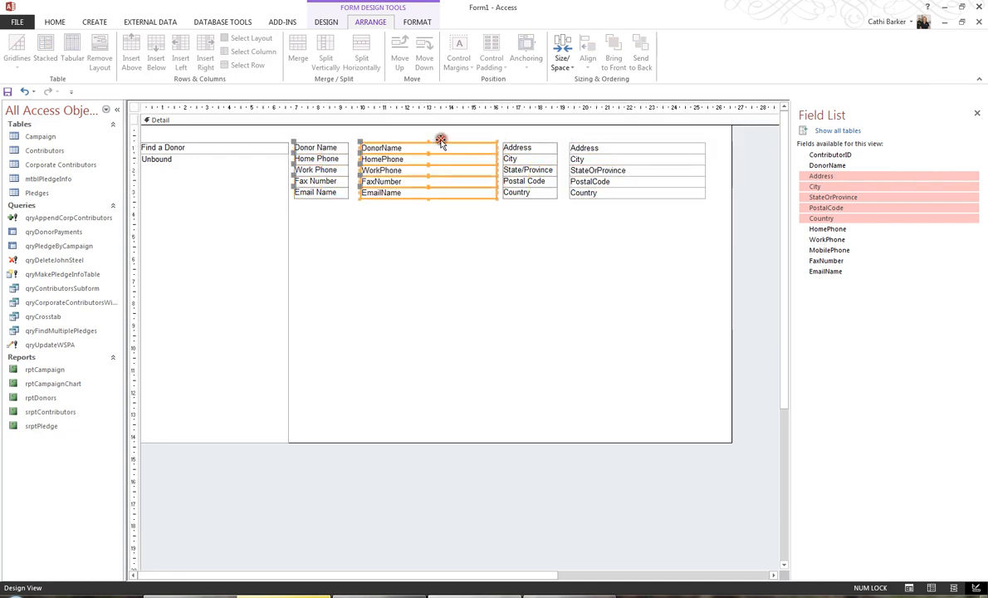
{"action": "left_click_drag", "start_coordinate": [362, 148], "coordinate": [355, 148]}
{"action": "left_click_drag", "start_coordinate": [629, 242], "coordinate": [633, 143]}
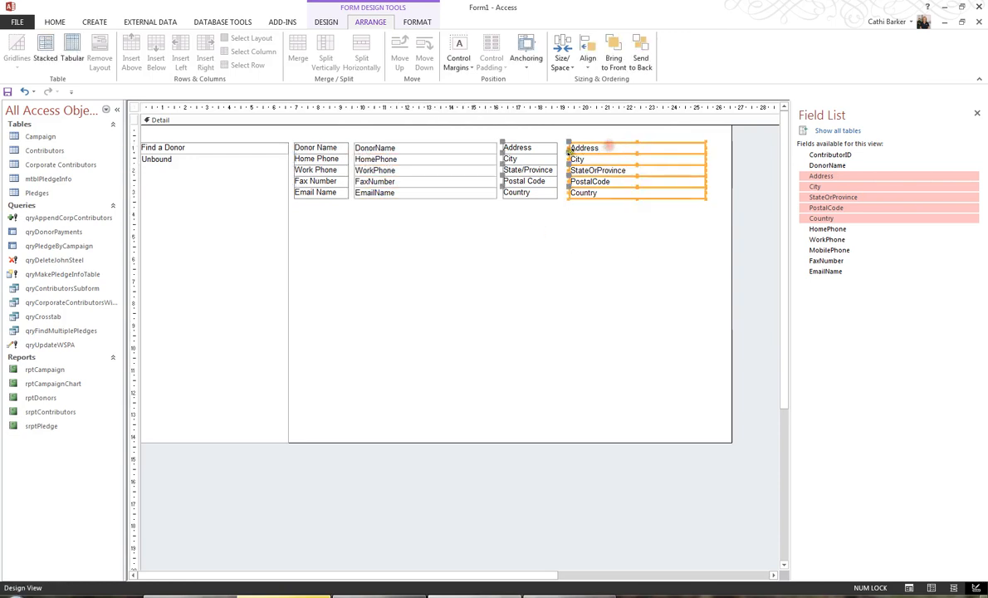
{"action": "left_click_drag", "start_coordinate": [569, 147], "coordinate": [558, 148]}
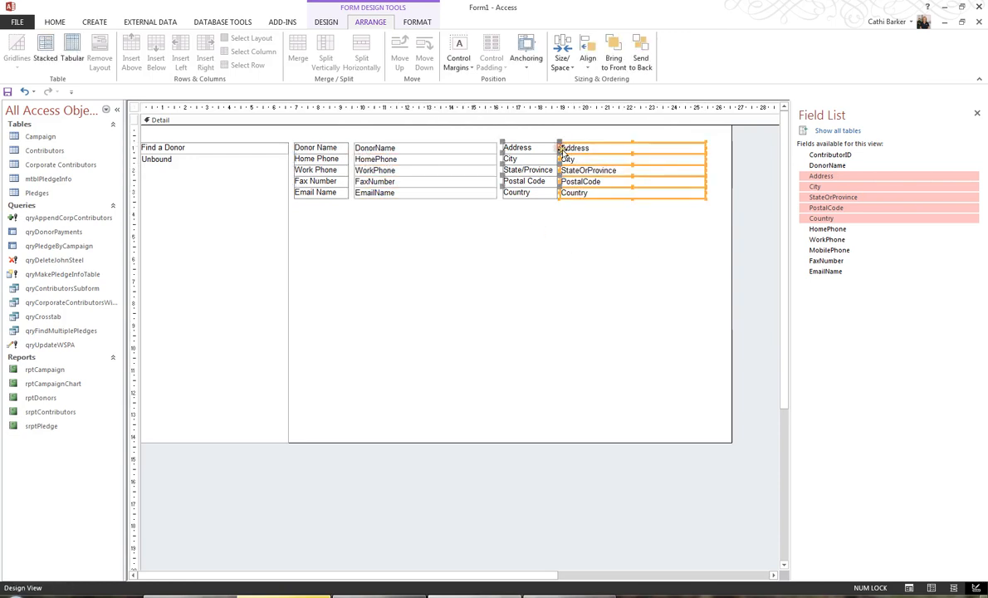
Step: Right-align the text of the donor labels and the address labels
{"action": "left_click_drag", "start_coordinate": [322, 214], "coordinate": [342, 140]}
{"action": "left_click", "coordinate": [417, 23]}
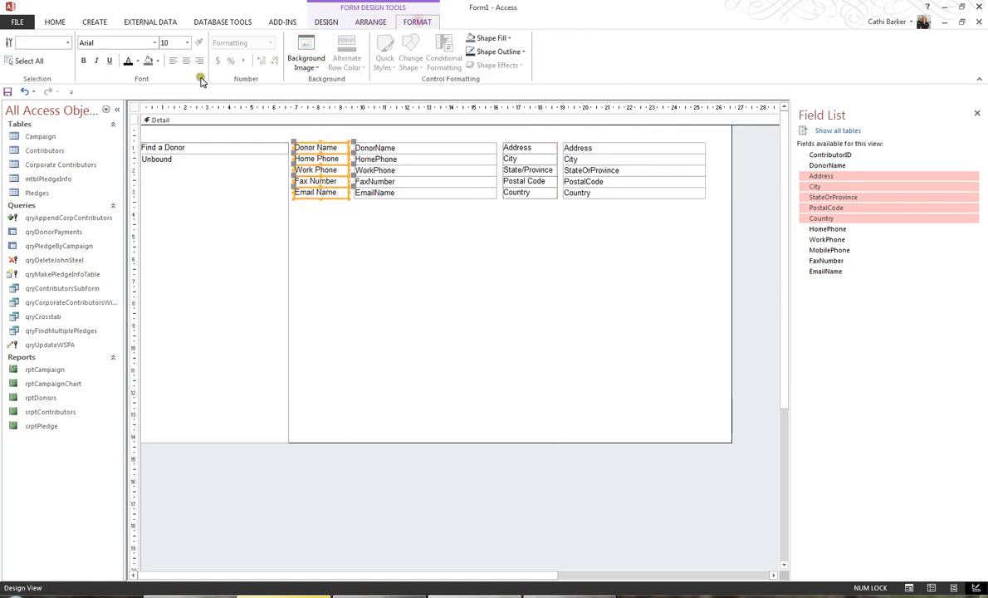
{"action": "left_click", "coordinate": [199, 61]}
{"action": "left_click_drag", "start_coordinate": [523, 223], "coordinate": [540, 139]}
{"action": "left_click", "coordinate": [200, 60]}
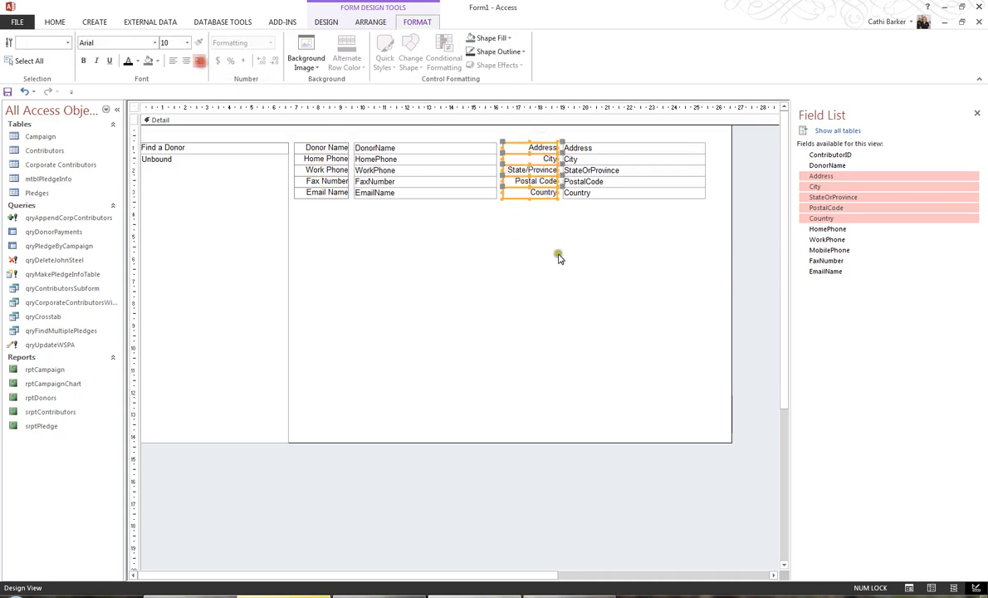
{"action": "left_click", "coordinate": [594, 287]}
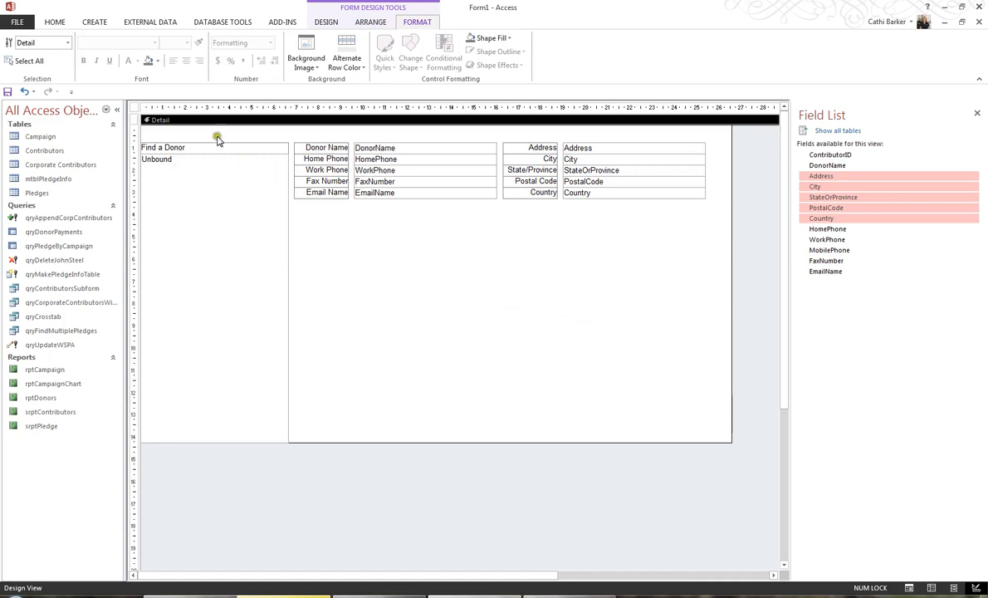
Step: Display the form in Form view and test the Find a Donor list by selecting several donors
{"action": "left_click", "coordinate": [54, 23]}
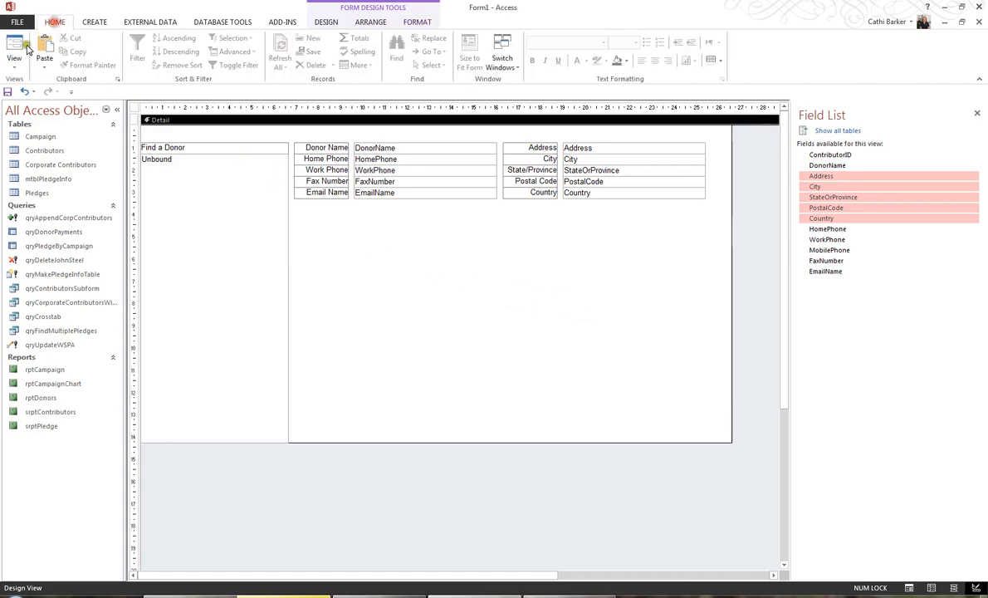
{"action": "left_click", "coordinate": [13, 48]}
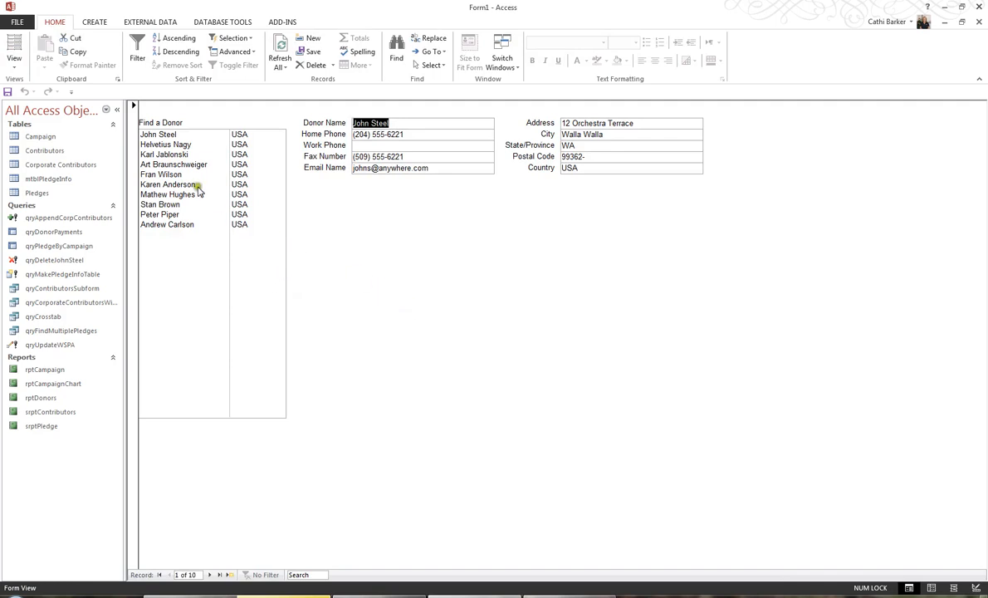
{"action": "left_click", "coordinate": [164, 156]}
{"action": "left_click", "coordinate": [167, 175]}
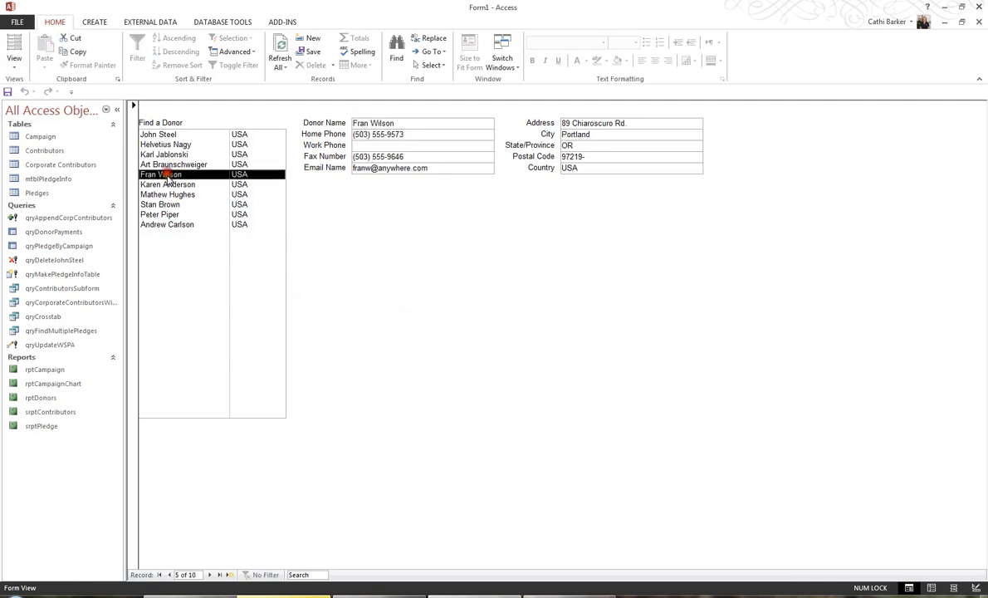
{"action": "left_click", "coordinate": [164, 195]}
{"action": "left_click", "coordinate": [162, 205]}
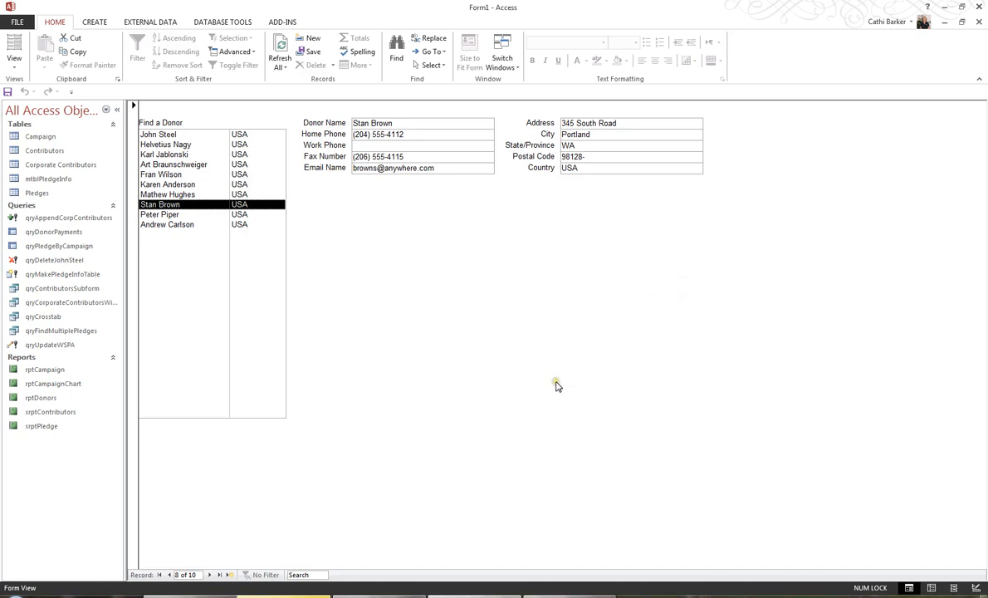
Step: Save the form as frmDonor and close it
{"action": "left_click", "coordinate": [9, 93]}
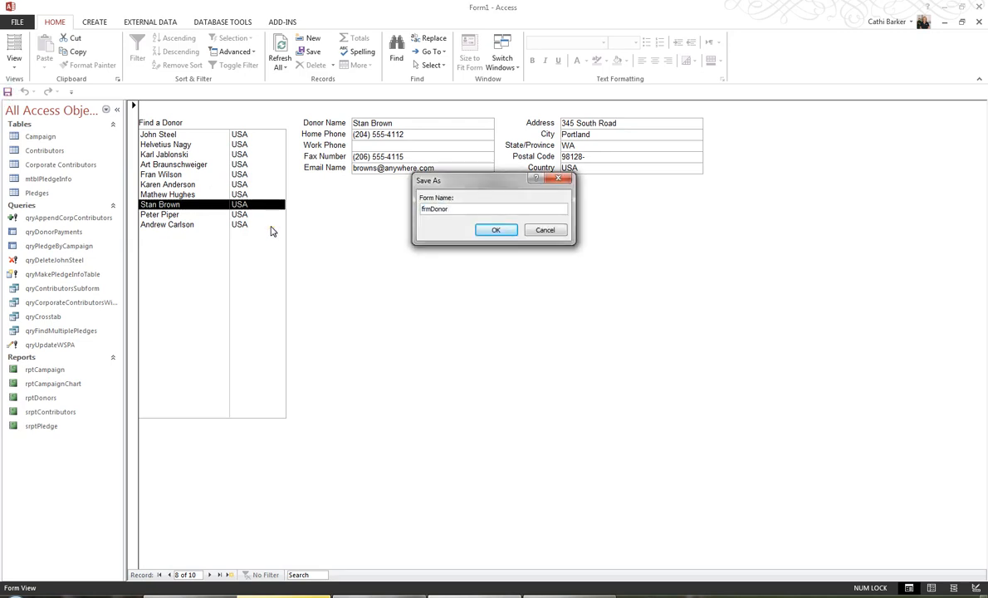
{"action": "left_click", "coordinate": [495, 231]}
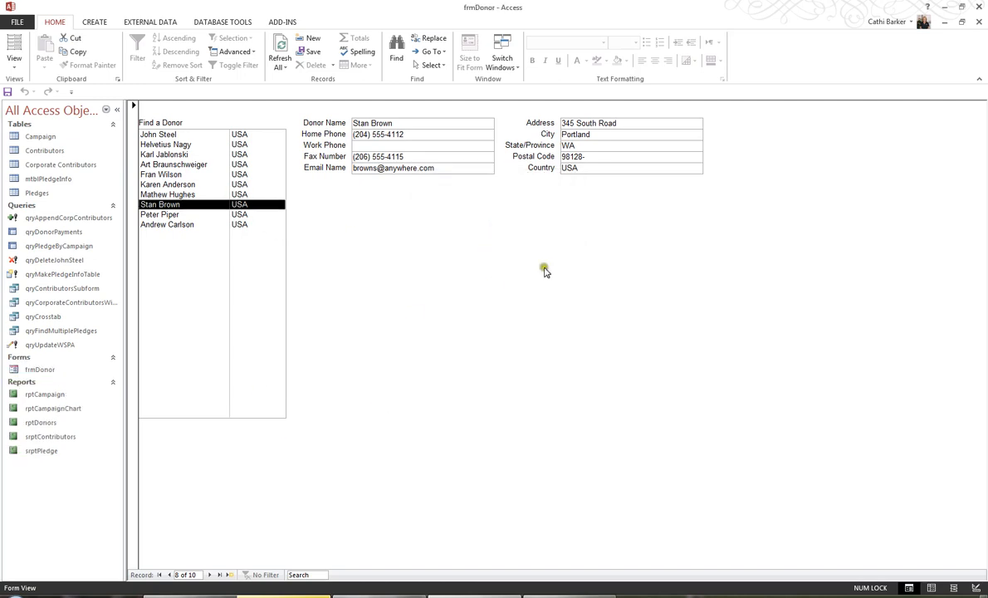
{"action": "left_click", "coordinate": [979, 22]}
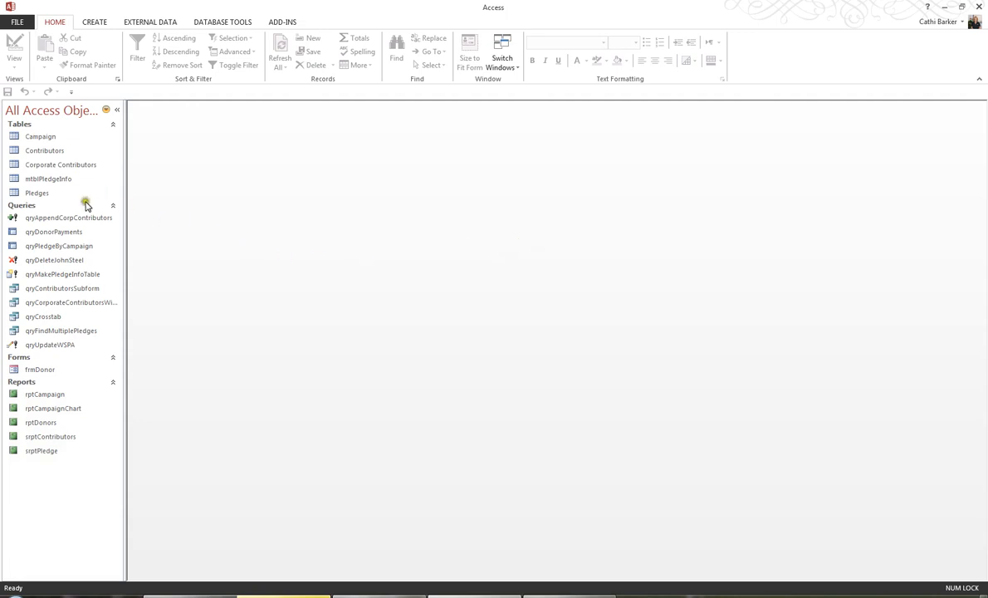
Step: Try to create a Datasheet form based on the Pledges table
{"action": "left_click", "coordinate": [56, 193]}
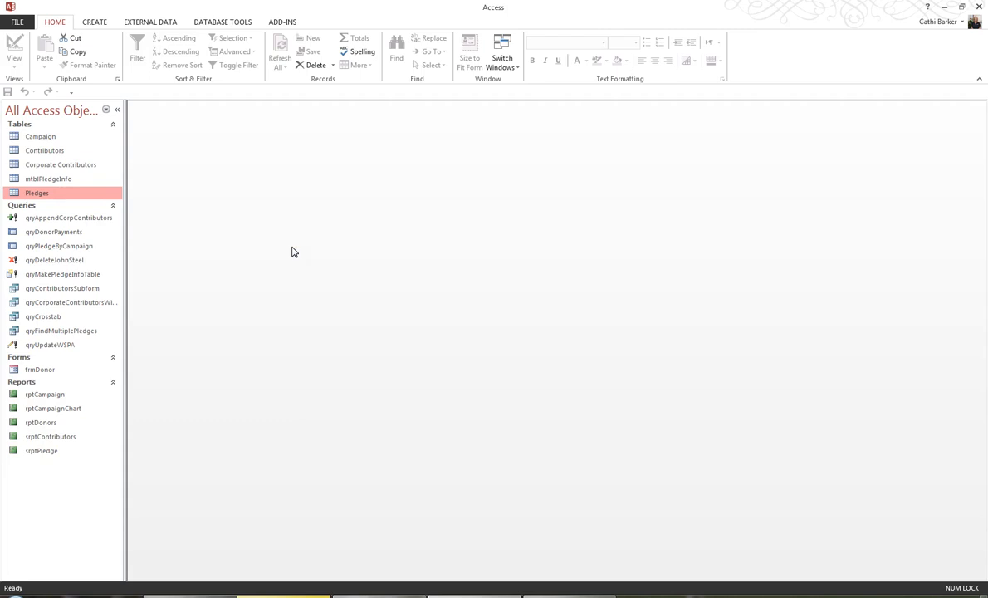
{"action": "left_click", "coordinate": [95, 23]}
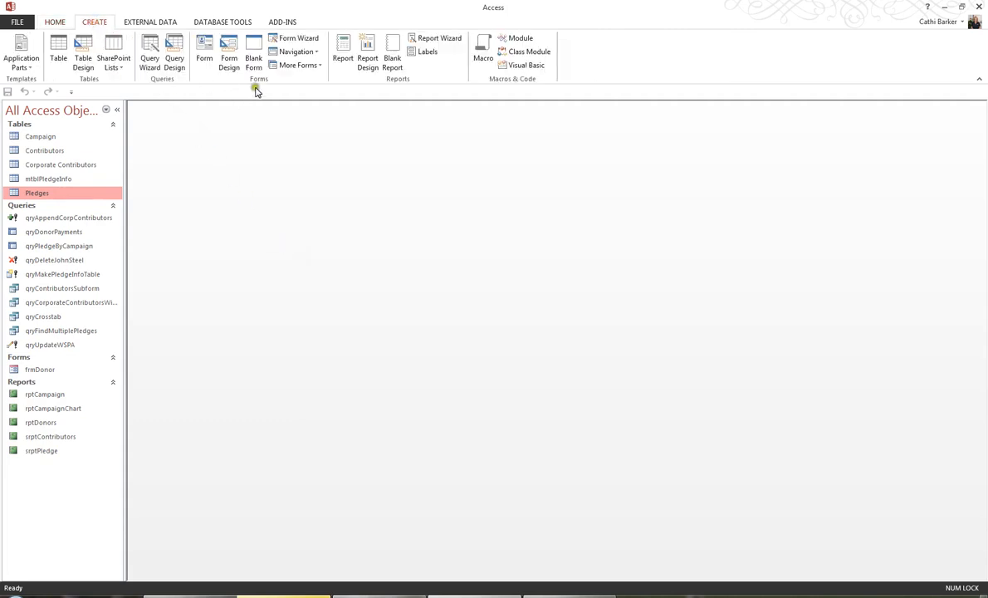
{"action": "left_click", "coordinate": [295, 66]}
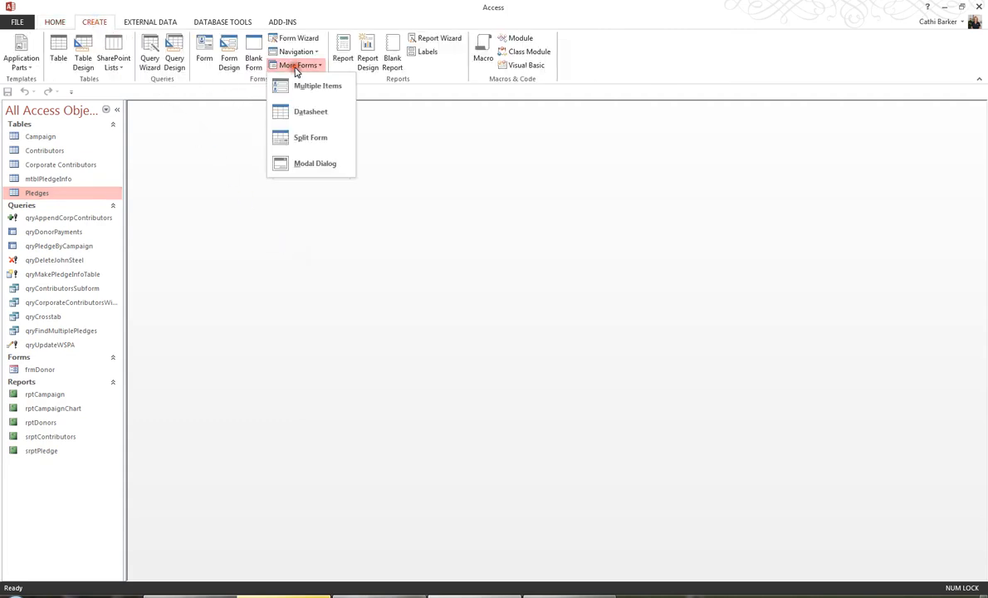
{"action": "left_click", "coordinate": [311, 113]}
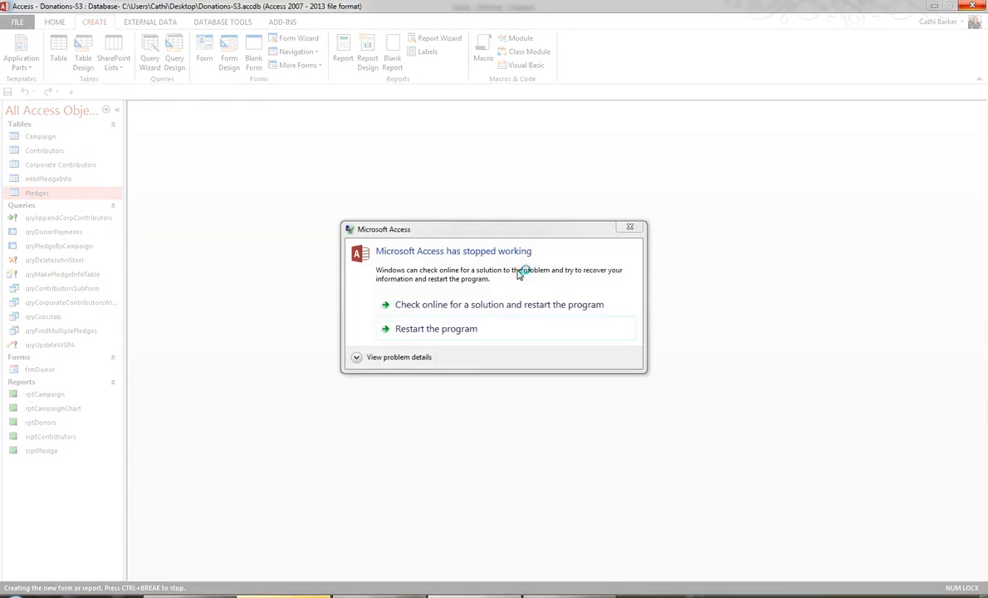